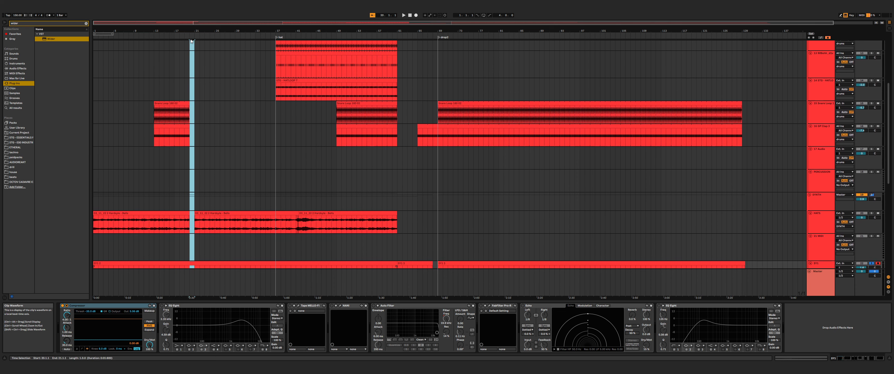
Locate the long synth audio track in the arrangement and open its first clip to inspect the waveform.
scroll(182, 225, "down", 5)
scroll(178, 233, "up", 3)
scroll(179, 239, "up", 2)
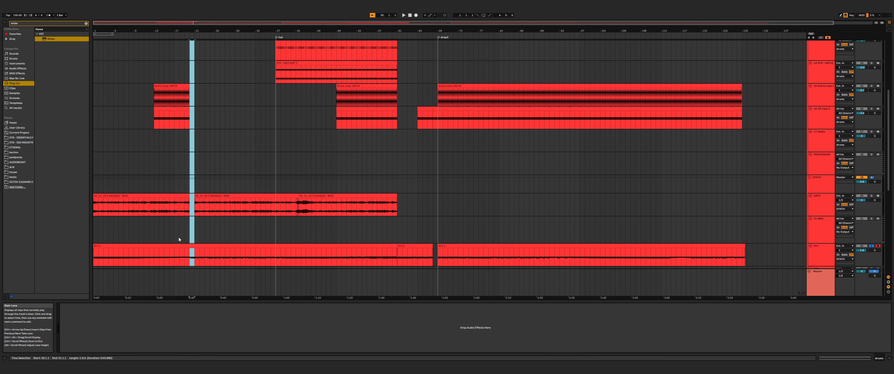
left_click(182, 239)
left_click_drag(189, 241, 200, 260)
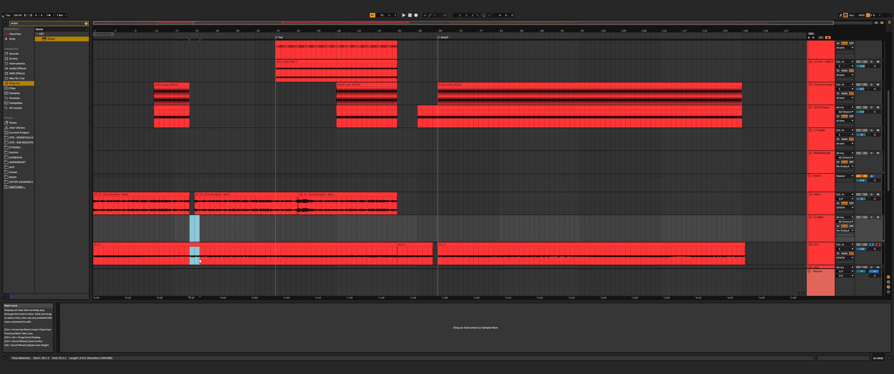
left_click(198, 264)
scroll(198, 264, "down", 3)
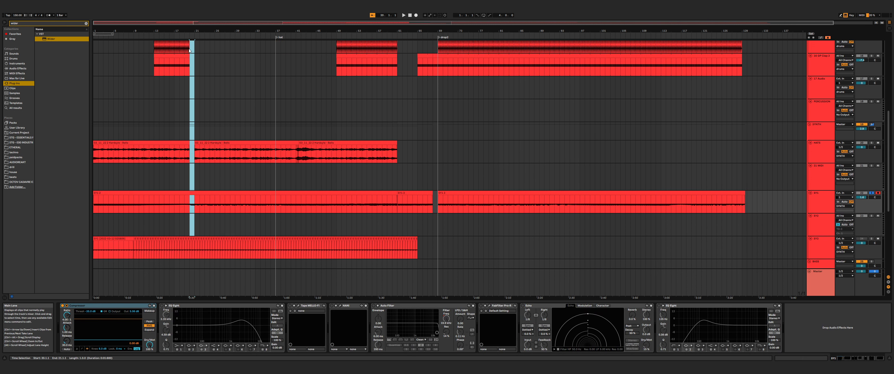
left_click(190, 107)
left_click(107, 201)
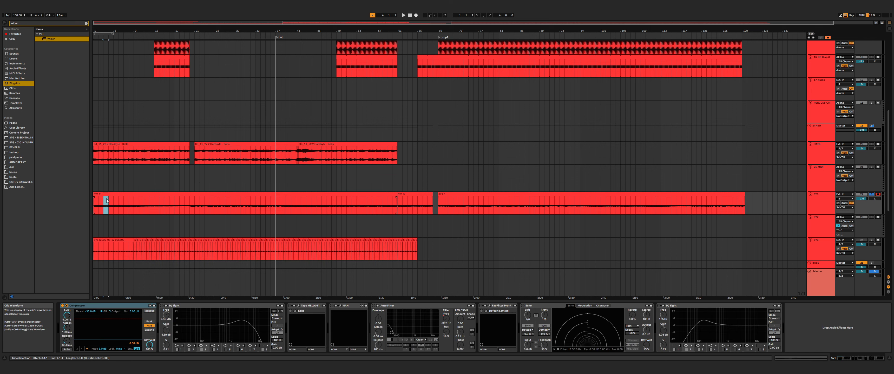
double_click(107, 197)
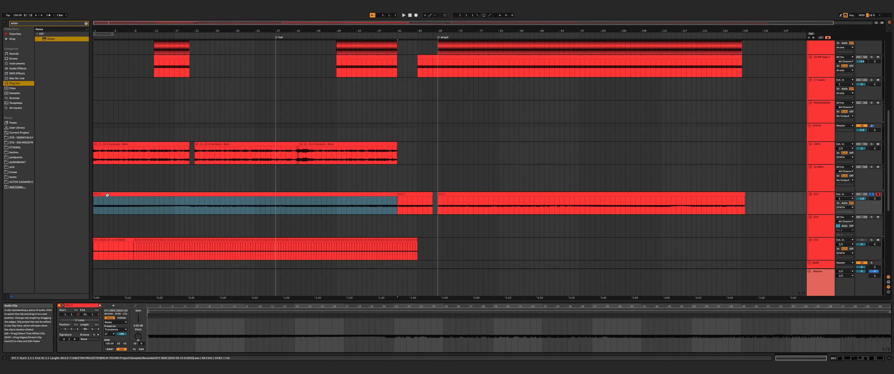
Examine the Acid MIDI effects on the track below the synth recording and the synth track's own effect chain.
left_click(812, 194)
left_click(812, 193)
left_click(821, 187)
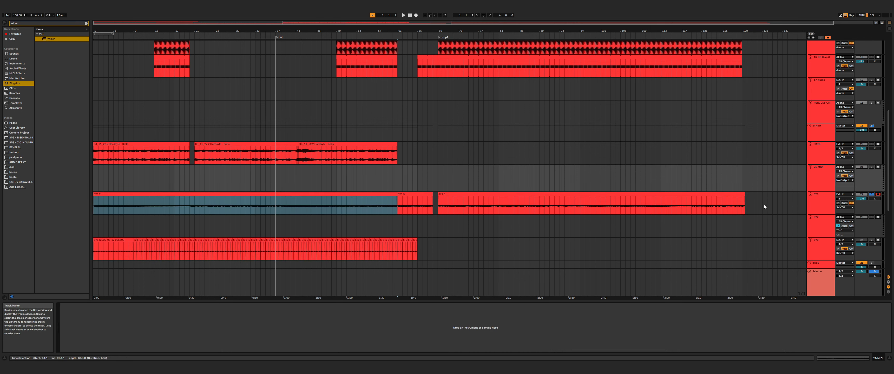
left_click(824, 229)
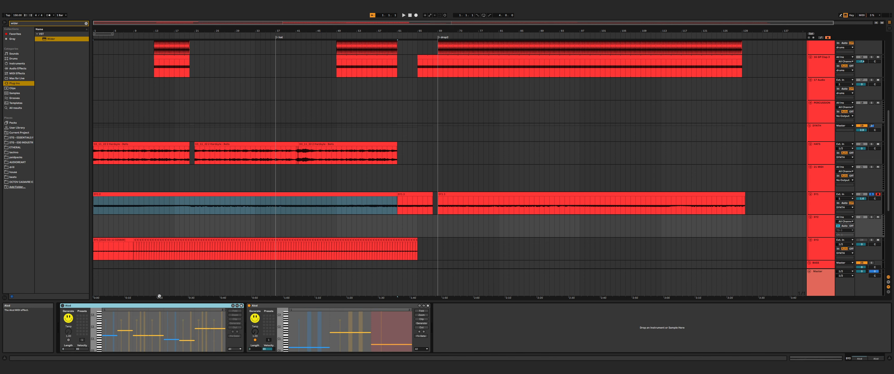
left_click(821, 206)
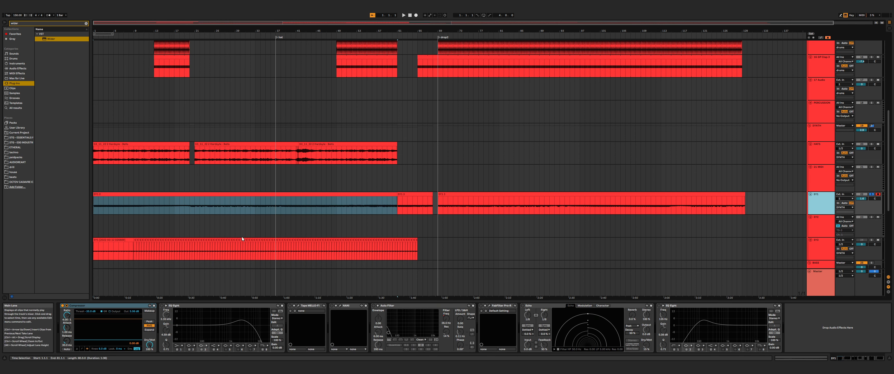
left_click(180, 211)
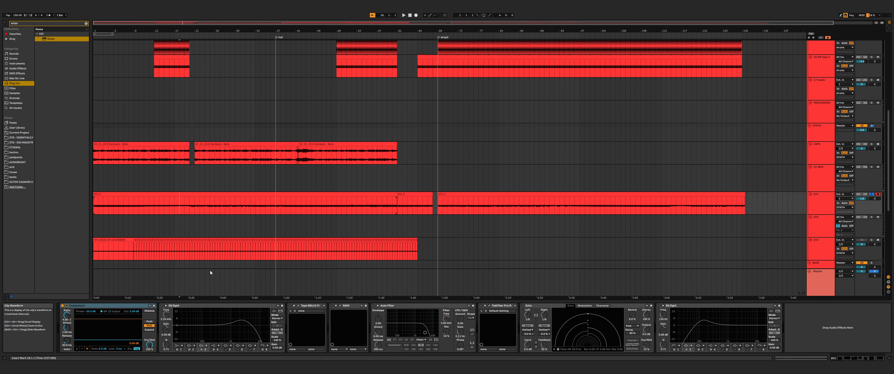
left_click(829, 236)
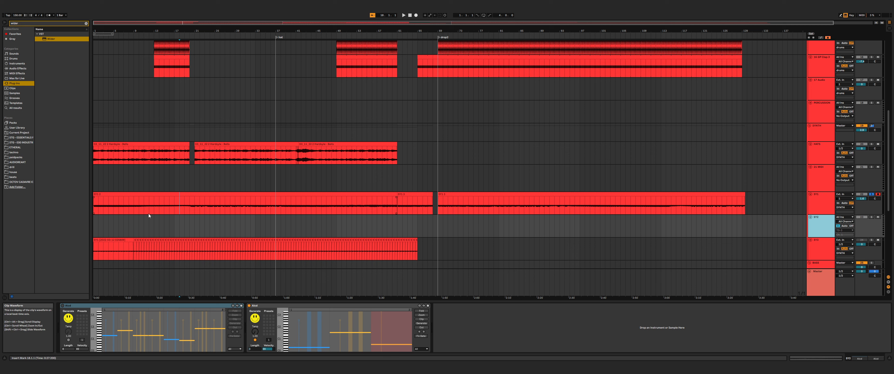
Bypass the synth track's Compressor and audition the dry recording from bar 1, bar 20, bar 22 and bar 28.
left_click(95, 207)
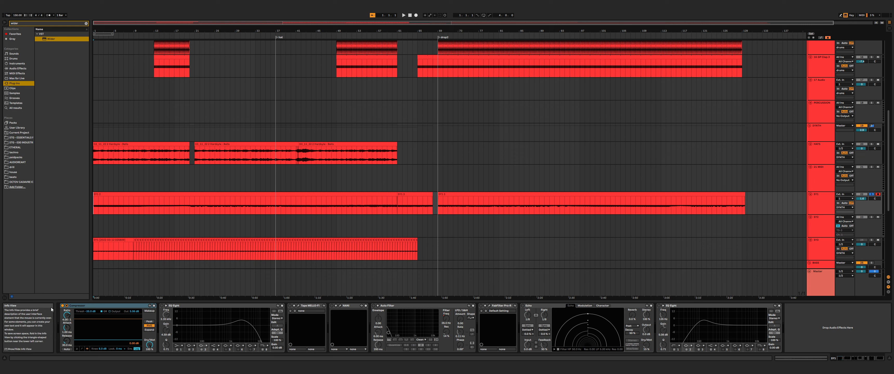
left_click(63, 305)
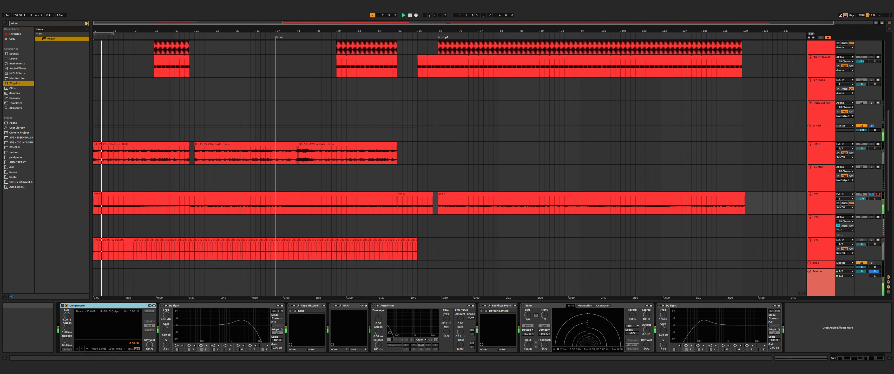
left_click(188, 206)
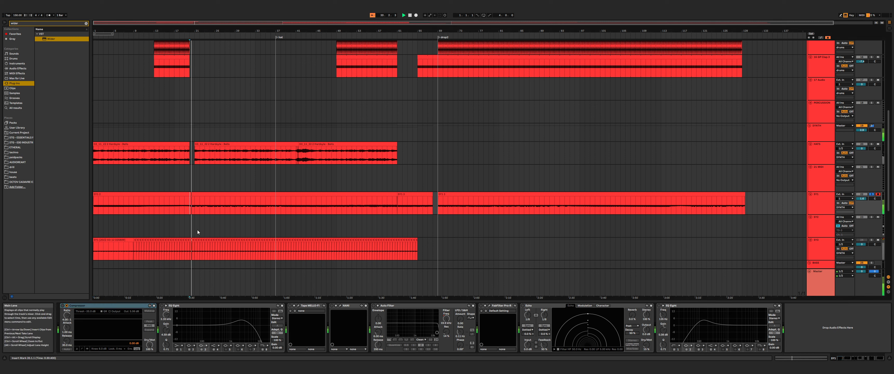
left_click(206, 210)
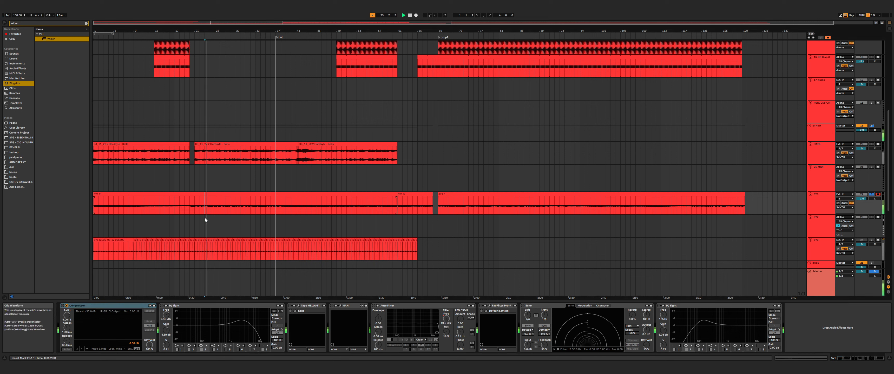
left_click(231, 207)
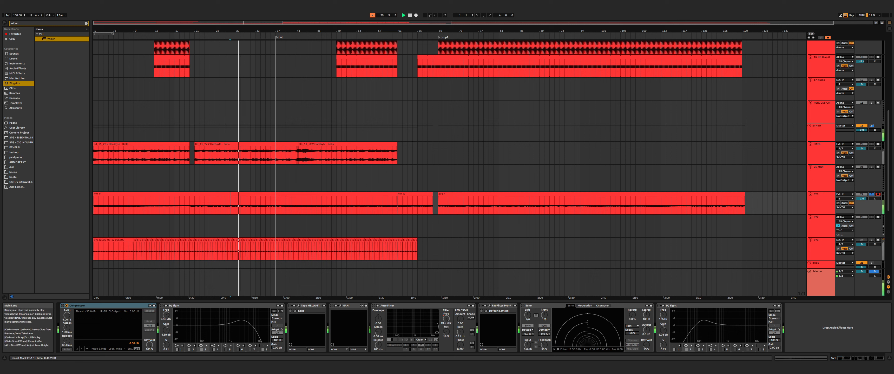
Turn the Compressor back on in the synth track's effect chain and play the recording from bar 17.
left_click(226, 221)
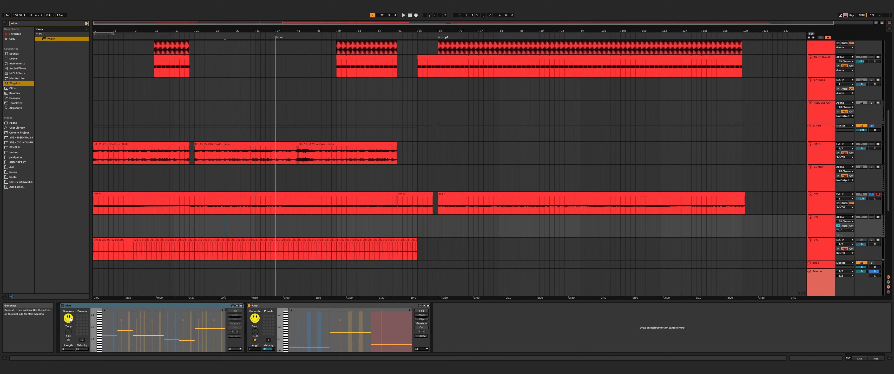
left_click(187, 195)
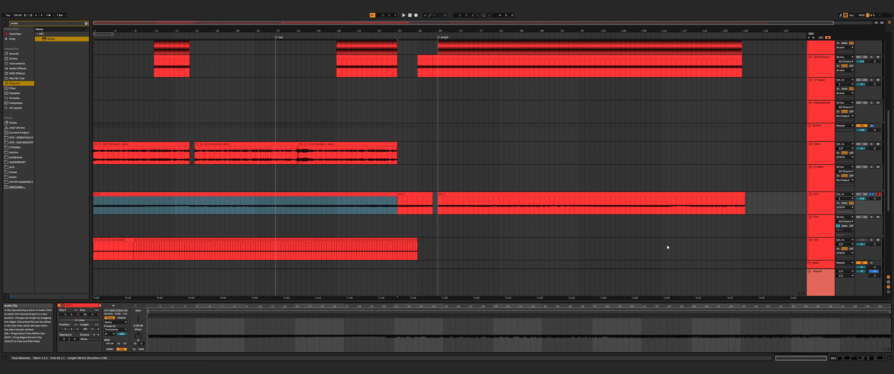
double_click(816, 194)
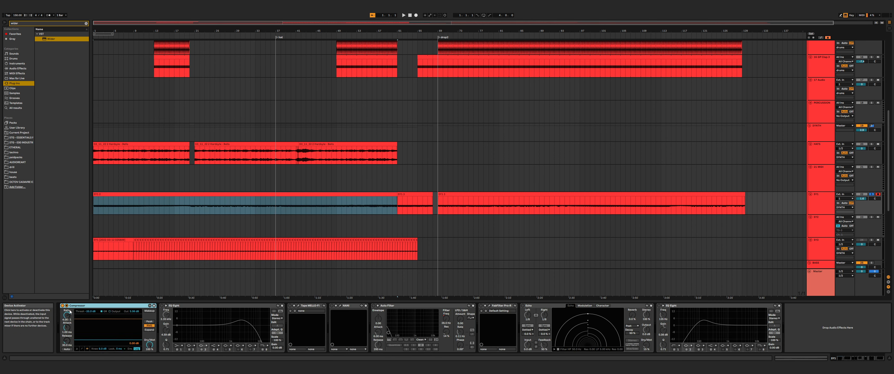
left_click(117, 200)
left_click(176, 208)
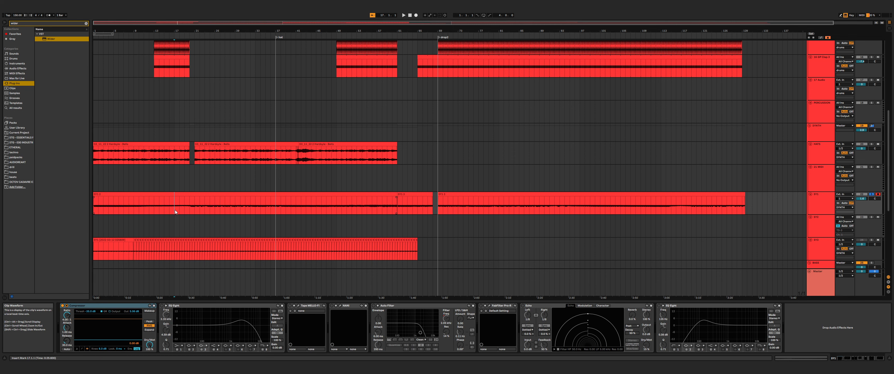
key("space")
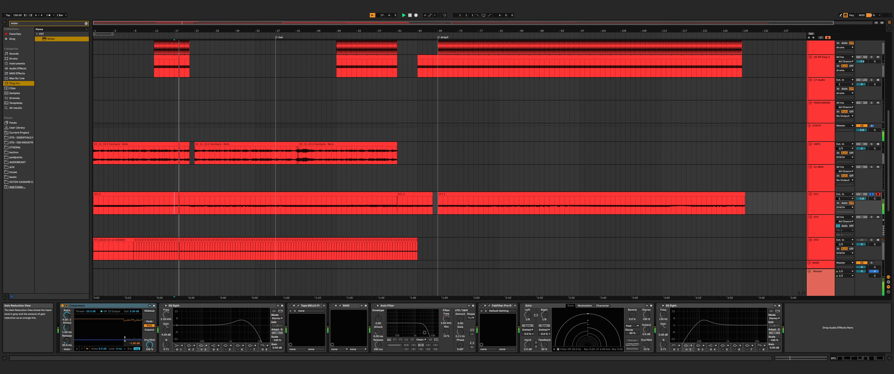
Enable the first EQ Eight and the Tape MELLO-FI effect on the synth track during playback.
left_click(163, 306)
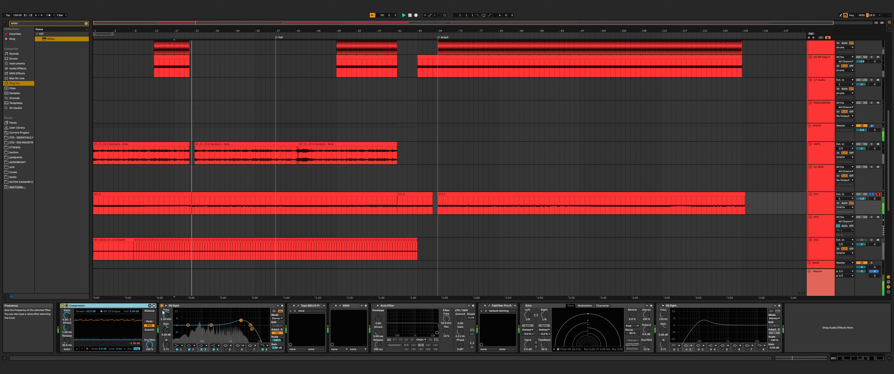
left_click(290, 306)
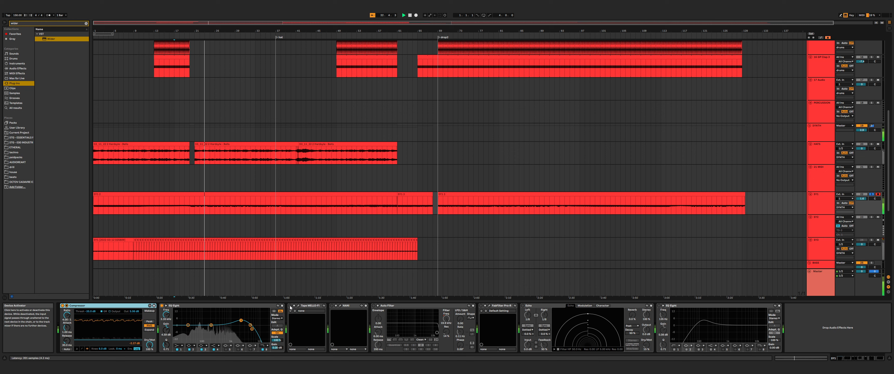
left_click(298, 310)
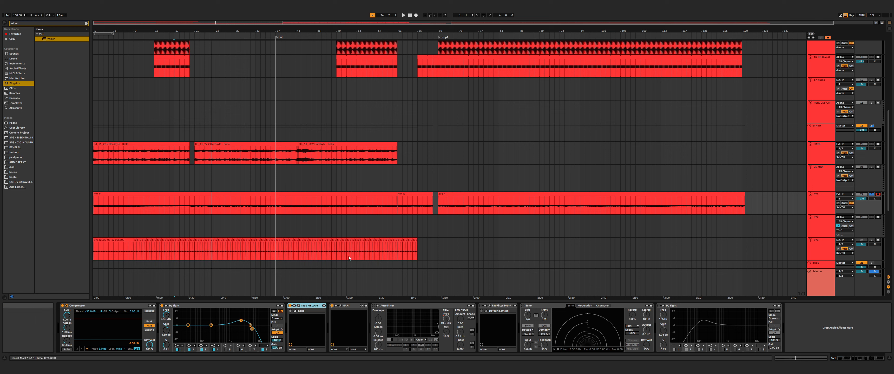
Enable the Auto Filter on the synth track and briefly show the arrangement's automation lanes.
left_click(377, 307)
double_click(375, 329)
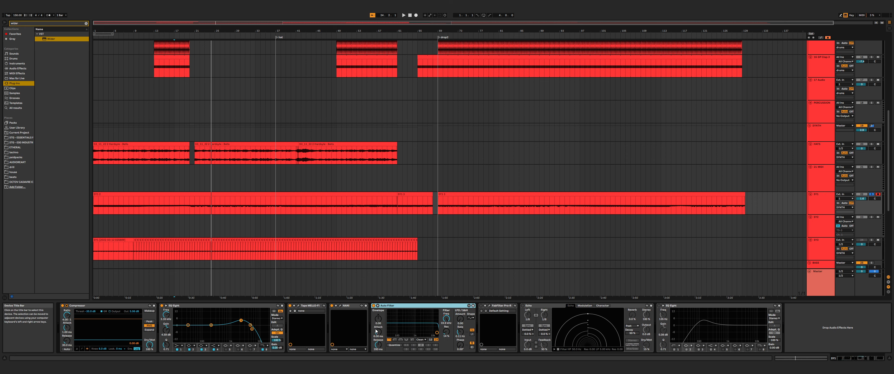
left_click(829, 38)
left_click(822, 38)
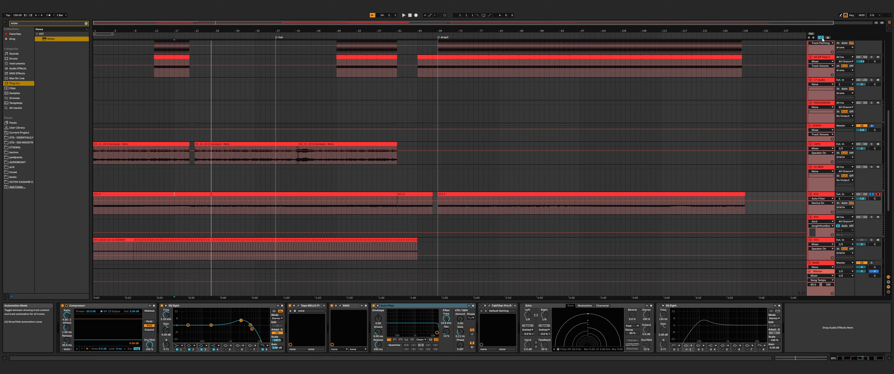
left_click(821, 38)
Play the arrangement and enable FabFilter Pro-R, Echo and the last EQ Eight on the synth track.
left_click(121, 187)
left_click(163, 187)
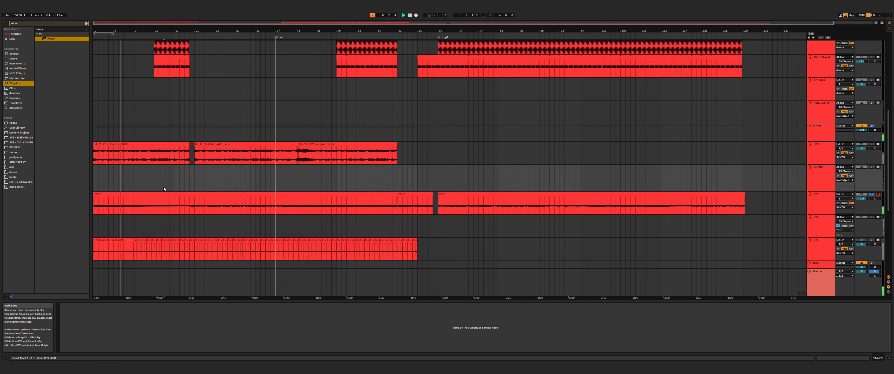
key("space")
left_click(815, 202)
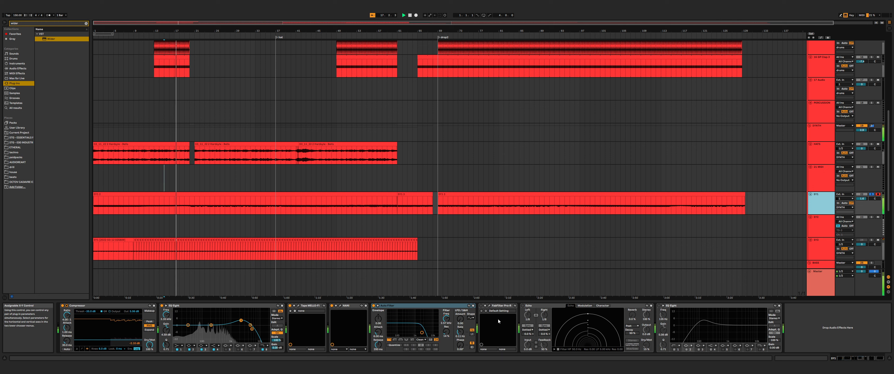
left_click(481, 306)
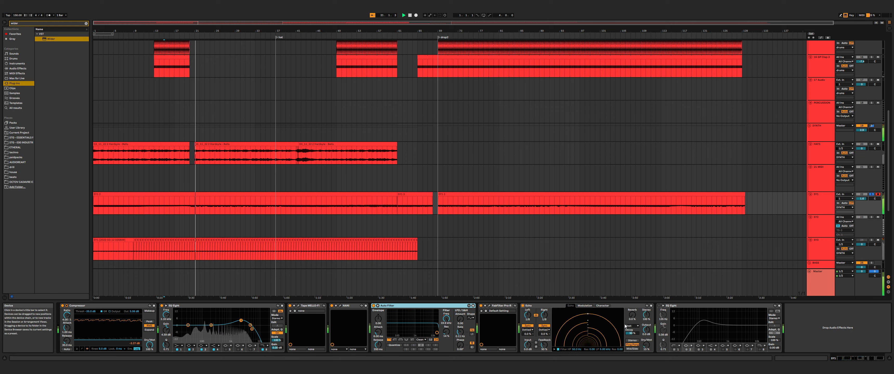
left_click(523, 306)
left_click(660, 306)
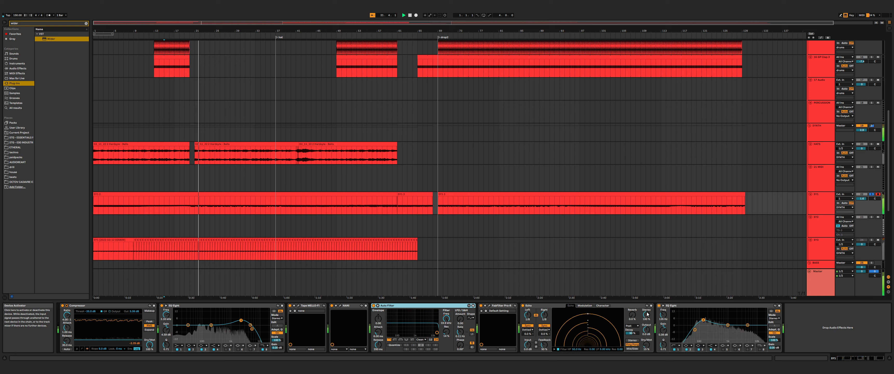
Unsolo the synth track and set the insert marker at bar 1 on the audio track with the Hardware clips.
left_click(872, 195)
left_click(397, 210)
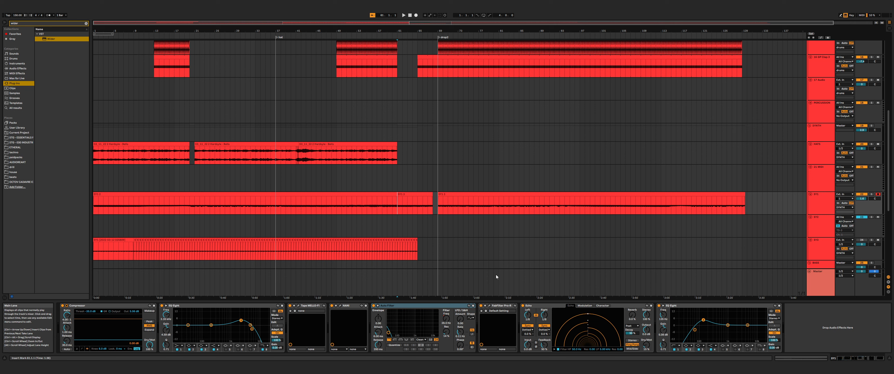
scroll(273, 247, "up", 2)
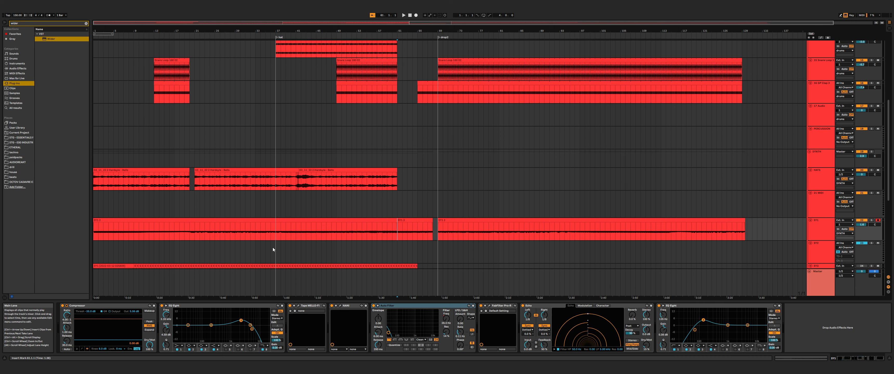
left_click(226, 218)
scroll(188, 224, "up", 1)
left_click(96, 205)
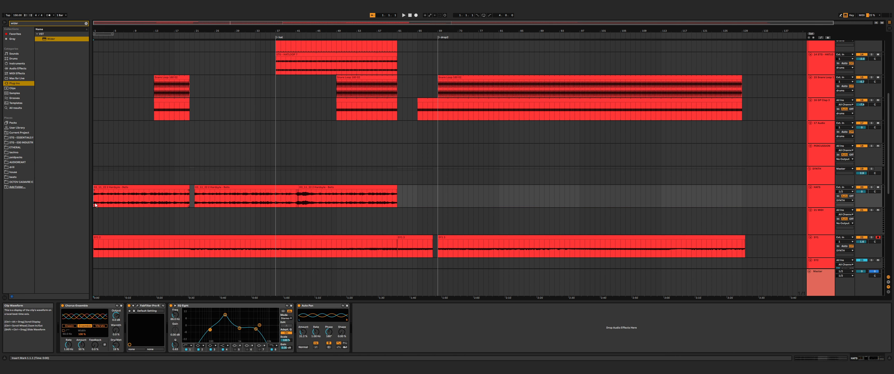
Solo the track with the Hardware clips and set the playback start at bar 6.
left_click(820, 196)
left_click(872, 188)
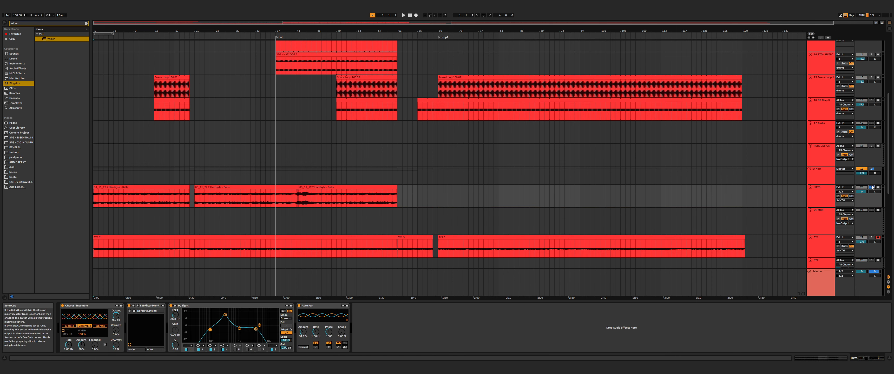
left_click(813, 200)
left_click(132, 202)
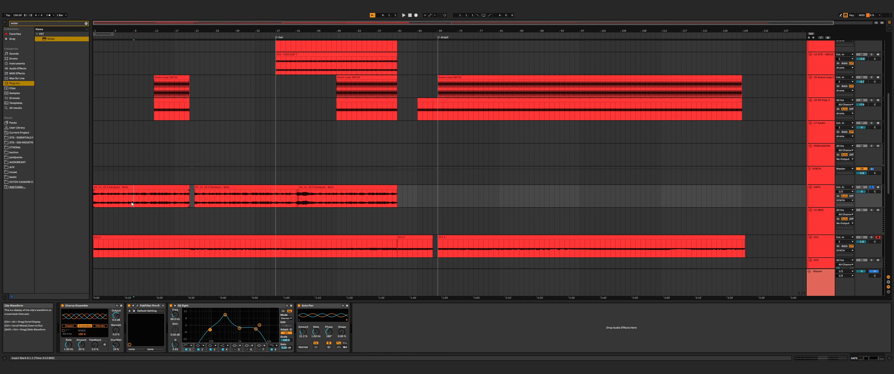
left_click(117, 206)
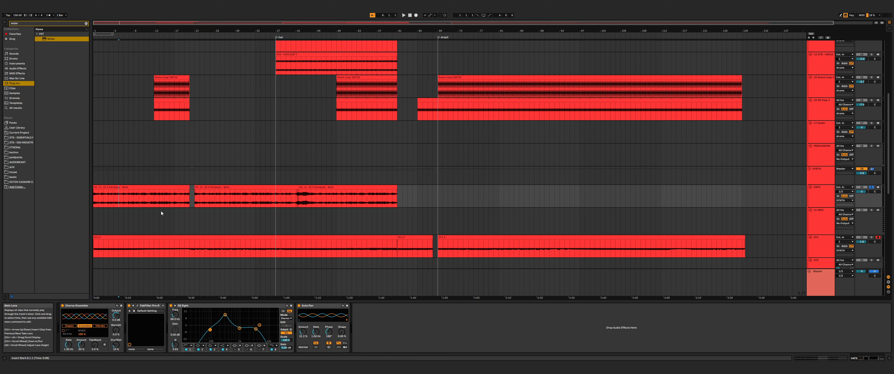
Audition the soloed Hardware clips track from bar 6, show its effects and first clip, then stop playback and unsolo it.
key("space")
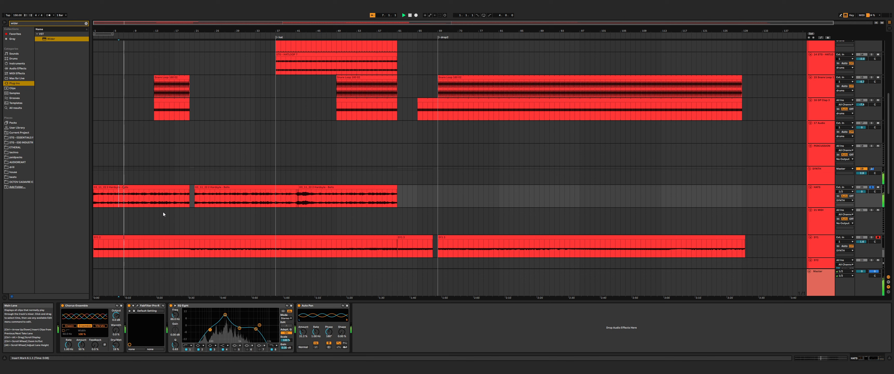
left_click(822, 197)
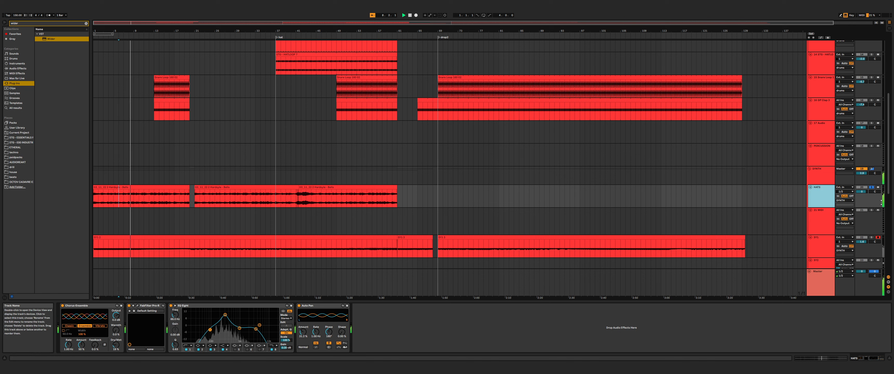
left_click_drag(882, 203, 882, 206)
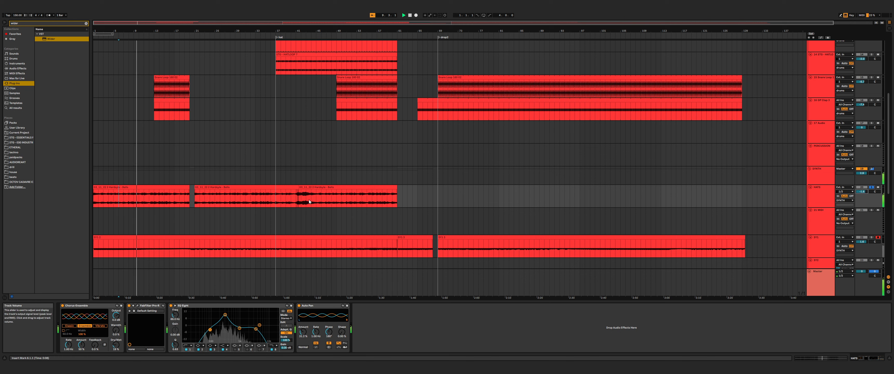
left_click(152, 193)
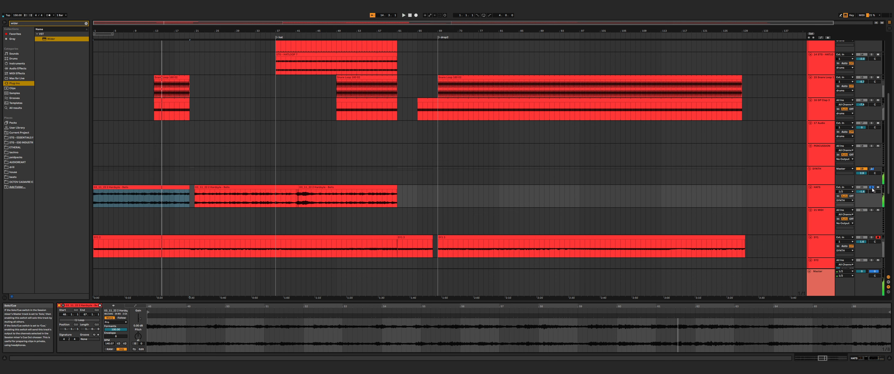
left_click(128, 132)
Unfold the first subgroup inside the drums group to show its tracks.
scroll(185, 185, "up", 4)
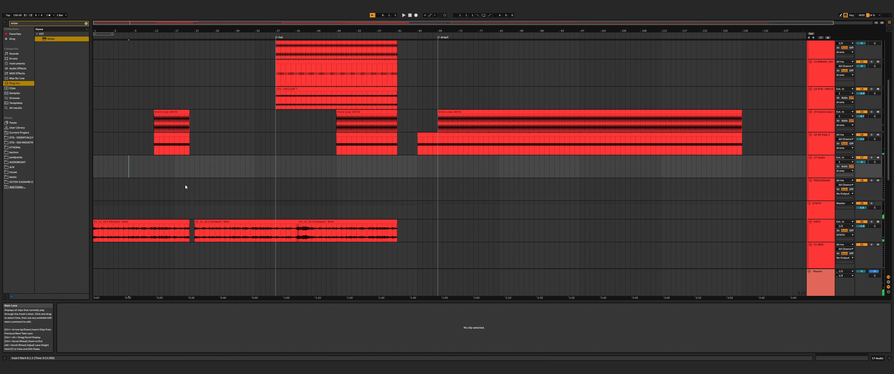
scroll(267, 257, "down", 2)
scroll(230, 245, "down", 3)
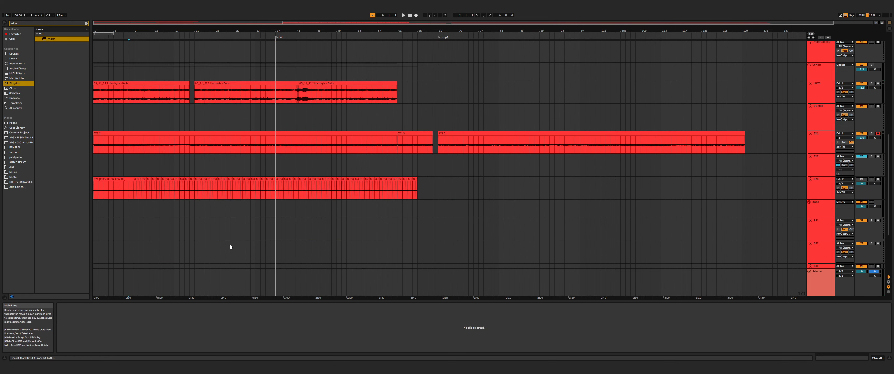
scroll(230, 245, "up", 6)
scroll(226, 232, "up", 2)
left_click(172, 161)
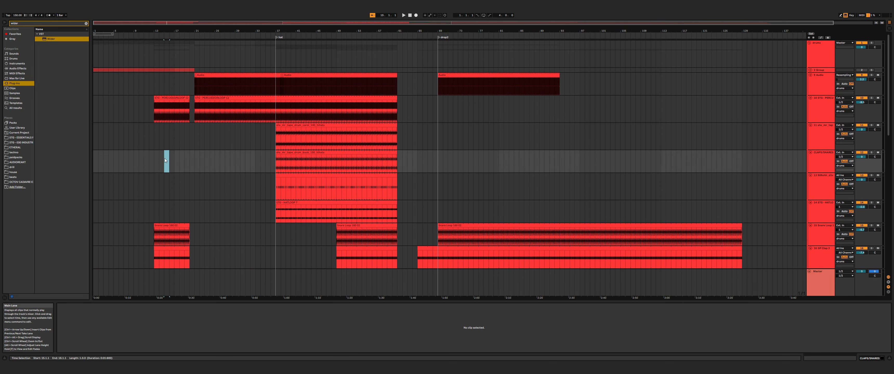
key("Up")
left_click(810, 70)
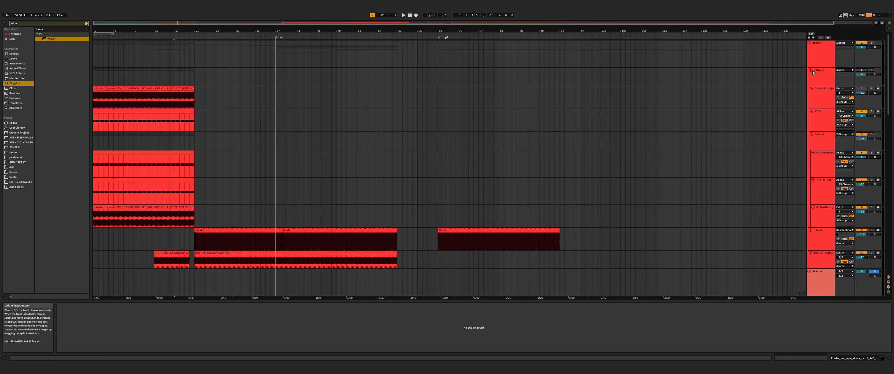
Show the loop clip starting at bar 1 on the subgroup's last track.
scroll(141, 242, "down", 1)
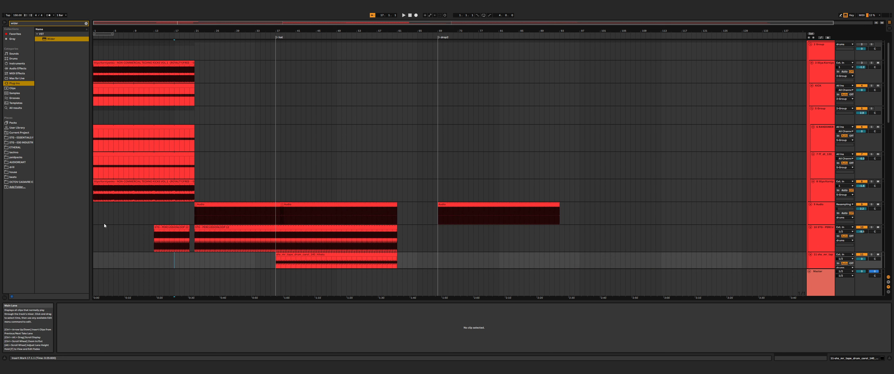
left_click(94, 193)
left_click_drag(120, 22, 120, 45)
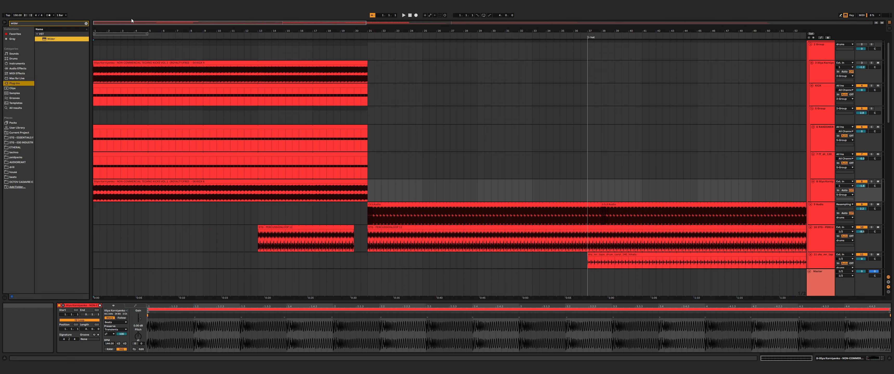
left_click_drag(131, 22, 131, 19)
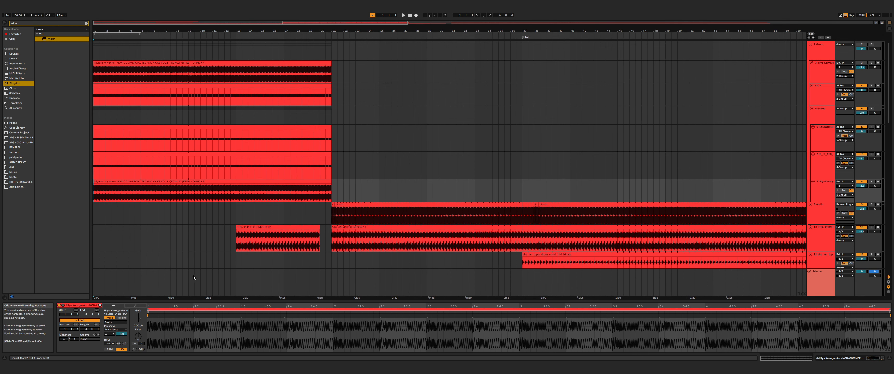
scroll(193, 278, "up", 1)
Solo the KICK track and activate the loop track directly above it.
left_click(814, 114)
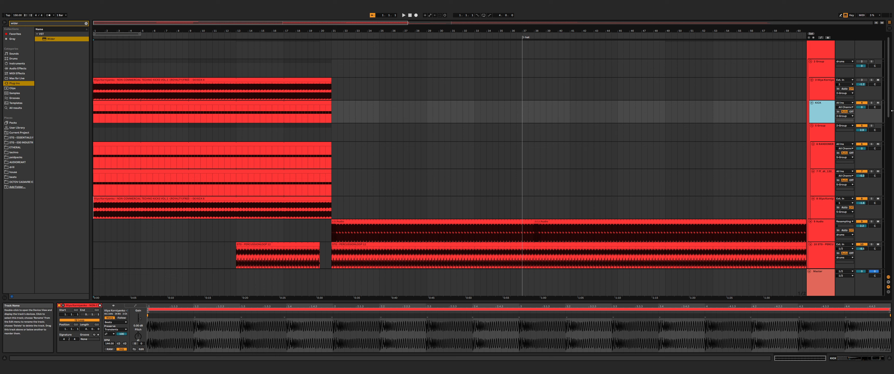
left_click(871, 103)
left_click(821, 114)
left_click(861, 81)
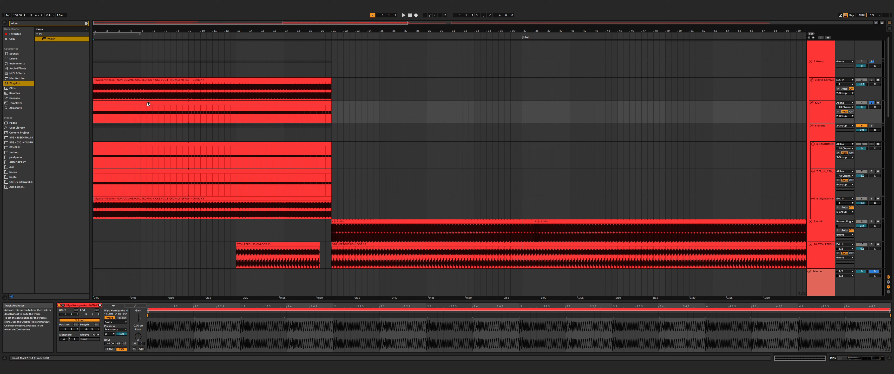
Show the KICK track's device chain and audition the kick from bar 1.
left_click(95, 113)
left_click(821, 106)
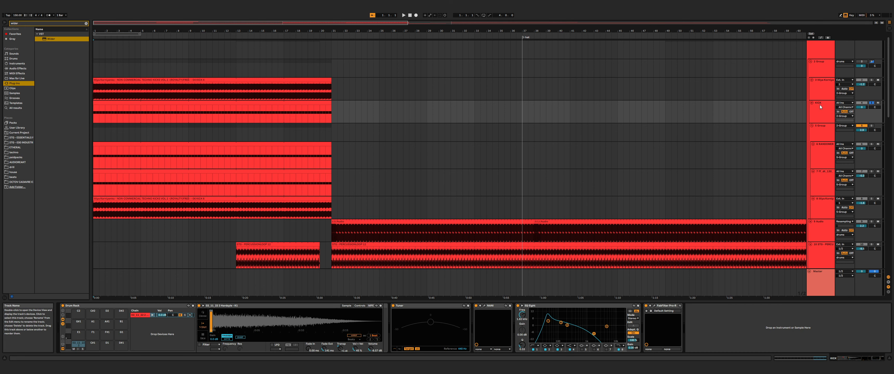
left_click(94, 113)
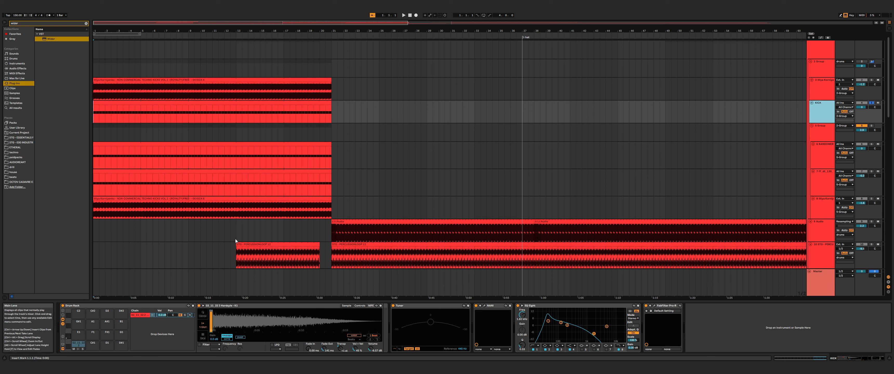
key("space")
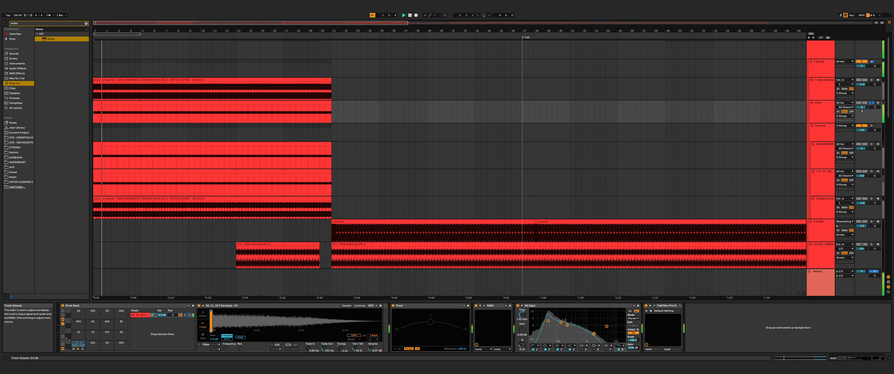
left_click(817, 117)
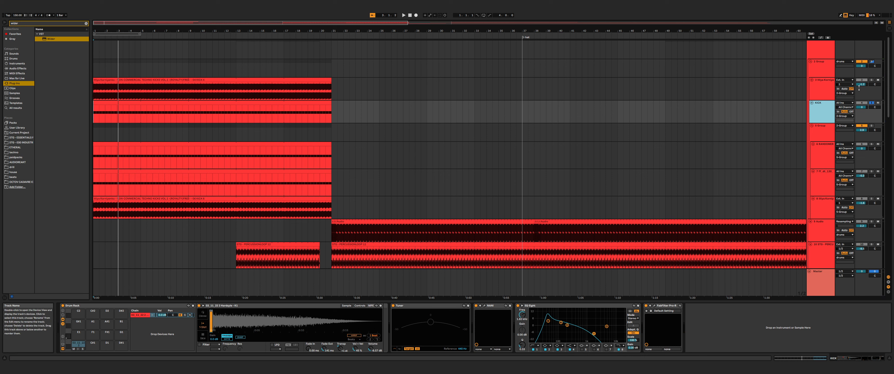
Show the devices of the loop track above KICK, solo it alongside the kick, and audition both from bar 1.
left_click(820, 92)
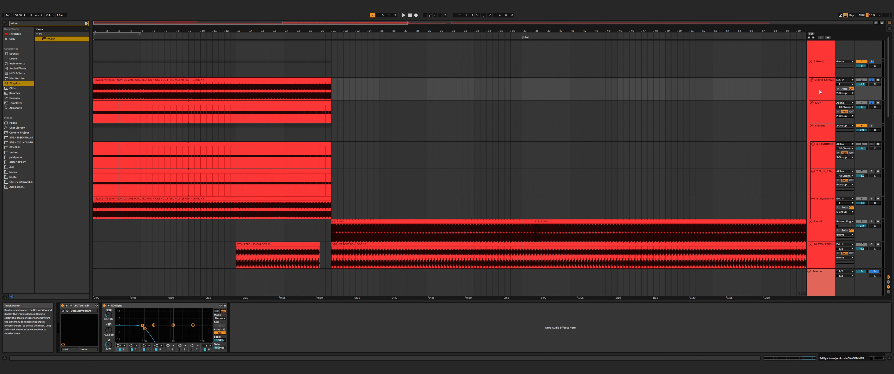
left_click(822, 113)
key("space")
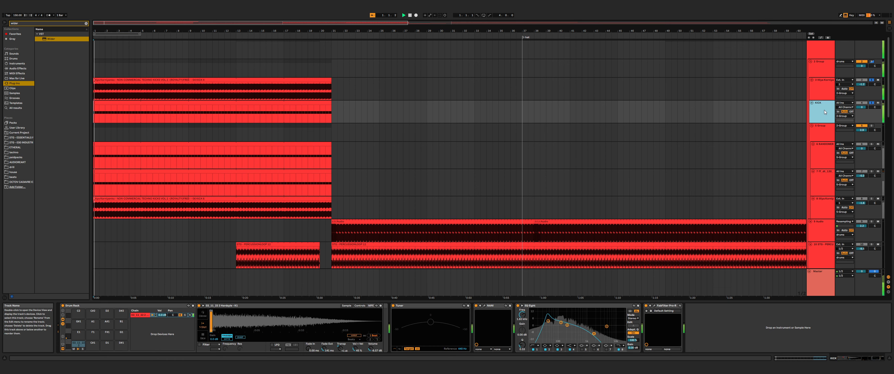
key("space")
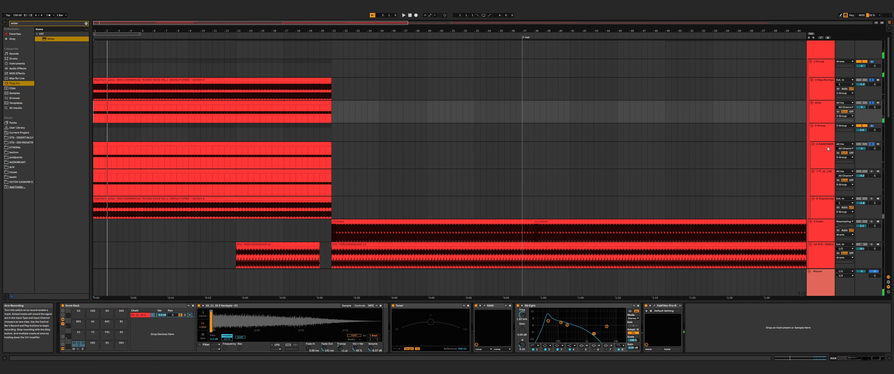
Play the kick layers with the RANDOMER, drum loop and last subgroup tracks soloed as well, showing each one's devices.
left_click(879, 164)
key("space")
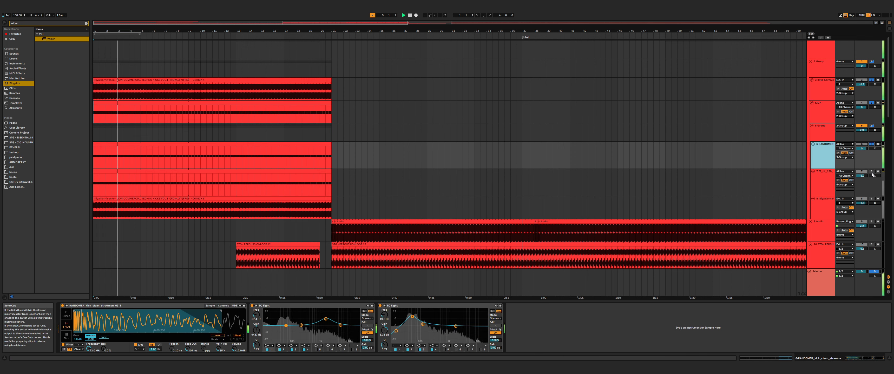
left_click(872, 172)
left_click(823, 180)
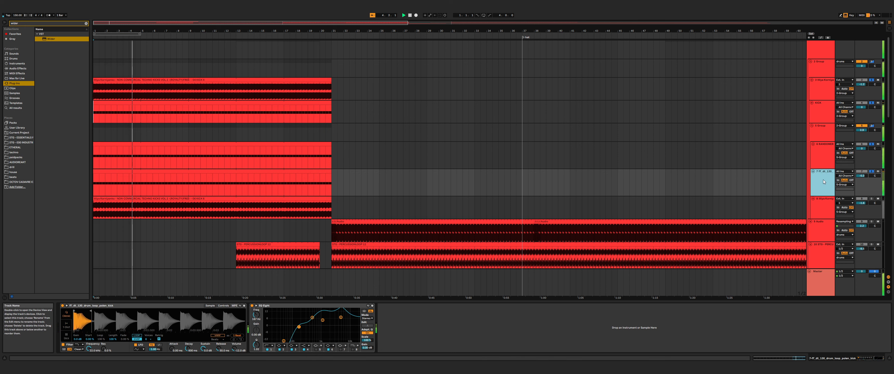
left_click(827, 201)
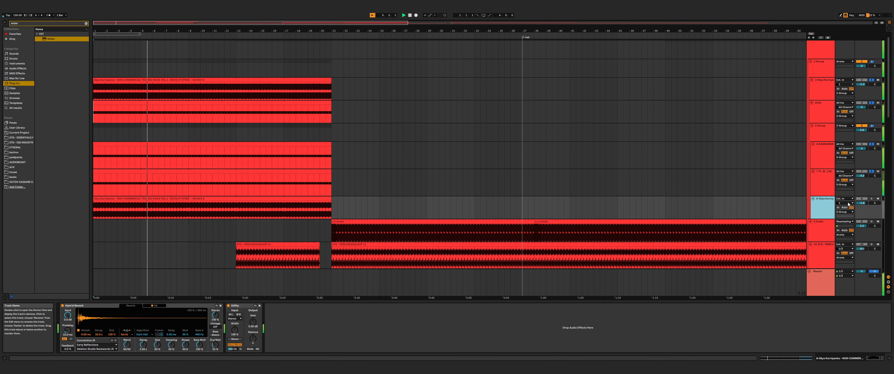
left_click(872, 199)
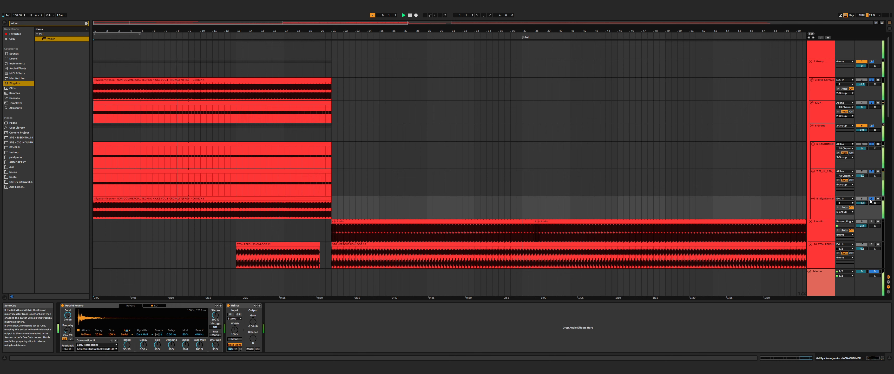
Stop playback and clear all solos in the drums group.
scroll(872, 45, "up", 1)
left_click(872, 43)
left_click(872, 43)
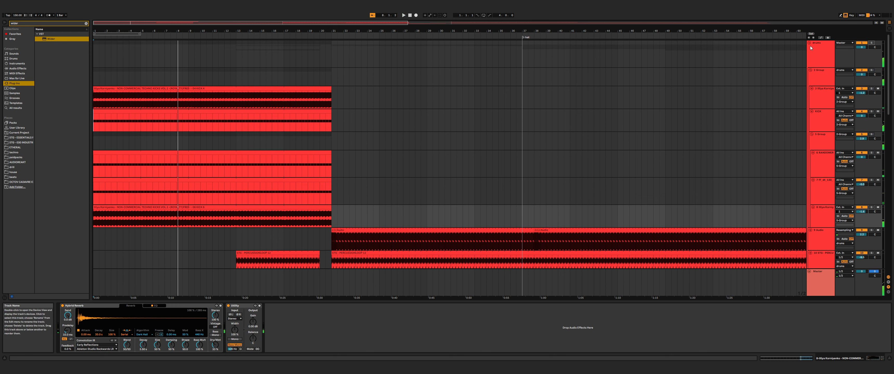
Fold the drums group and deactivate it.
left_click(810, 43)
left_click(810, 43)
left_click(809, 42)
left_click(861, 47)
left_click(862, 43)
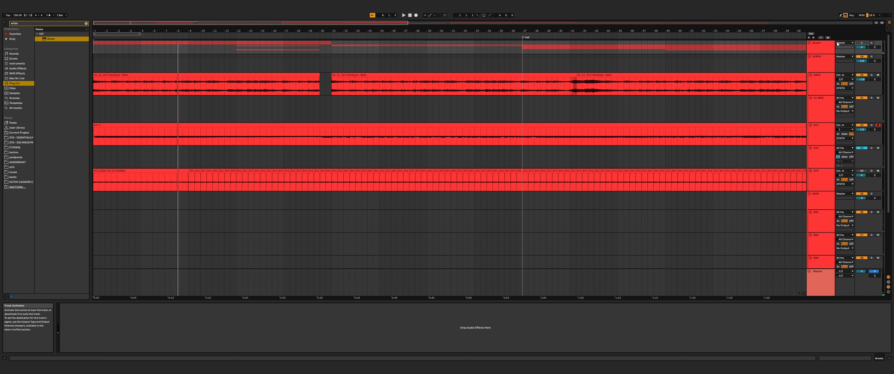
Unfold the drums group again and fold its first subgroup to show the remaining drum tracks.
left_click_drag(224, 23, 224, 7)
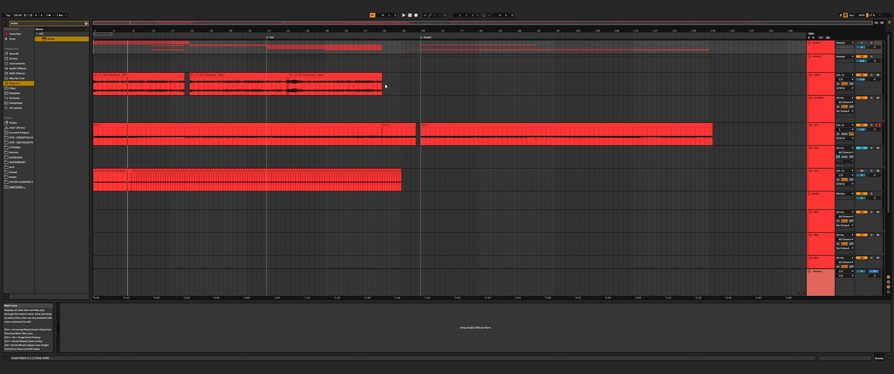
left_click(437, 103)
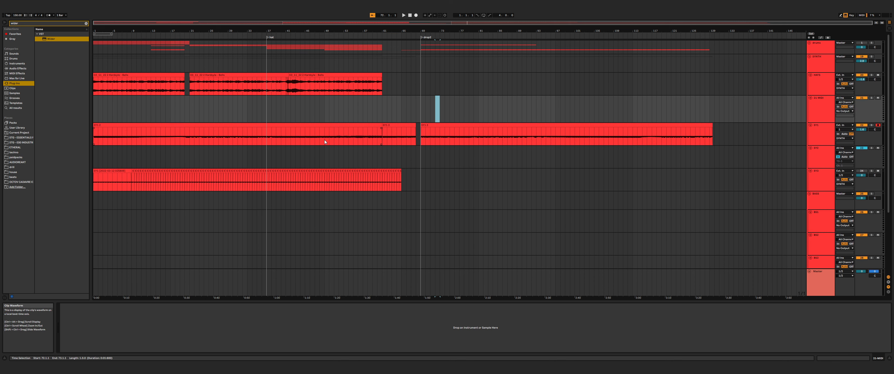
left_click(817, 45)
left_click(810, 44)
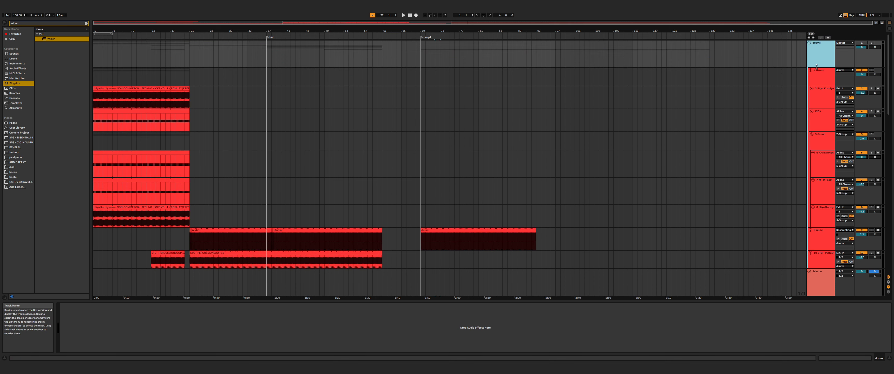
left_click(812, 70)
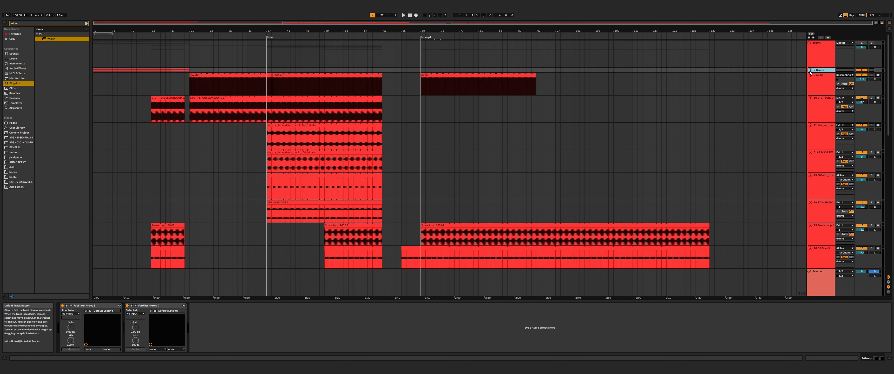
Show the devices on the resampled audio track, the folded subgroup and the percussion loop track.
left_click(186, 128)
left_click(187, 92)
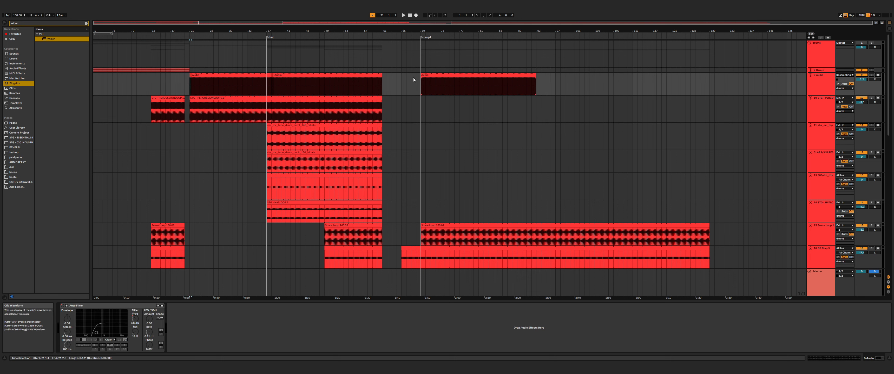
left_click(170, 69)
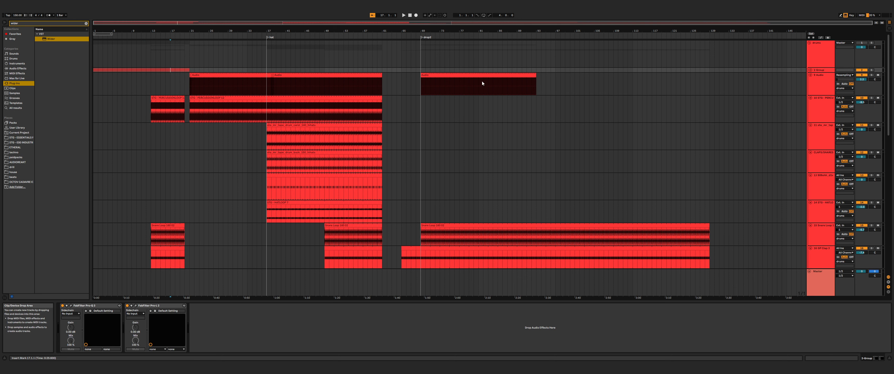
left_click(175, 83)
left_click(192, 118)
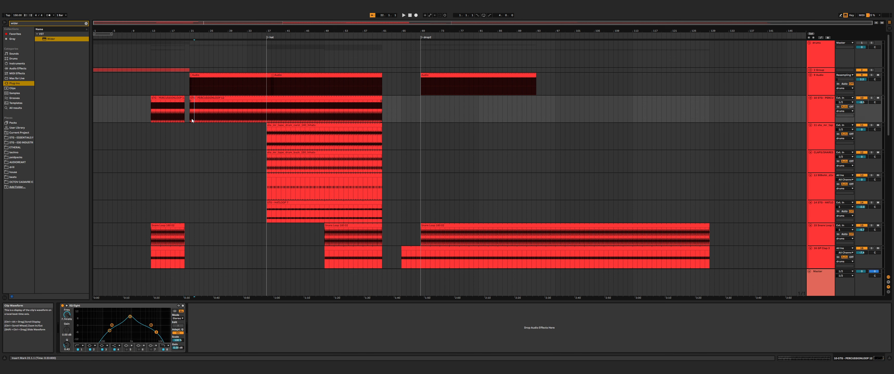
Solo the percussion loop track and play it from the start of its first clip.
left_click(151, 114)
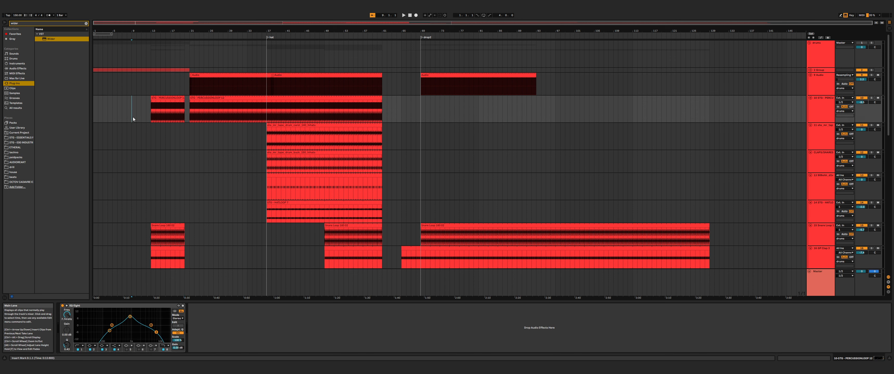
left_click(871, 99)
key("space")
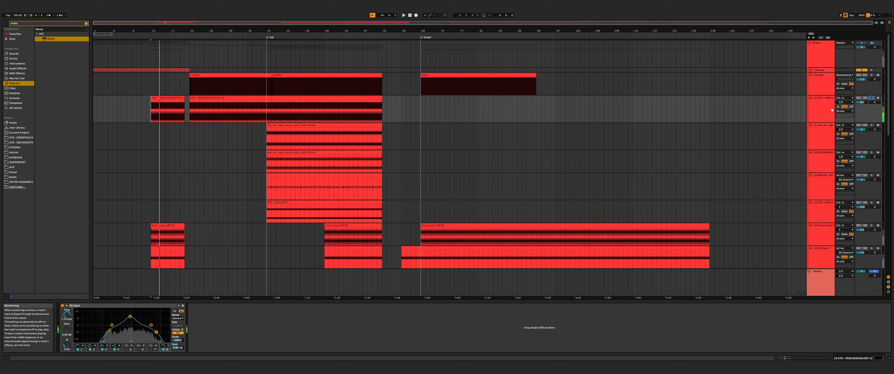
Unsolo the percussion loop track and play it together with the other tracks from the start of its first clip.
key("space")
key("space")
left_click(872, 98)
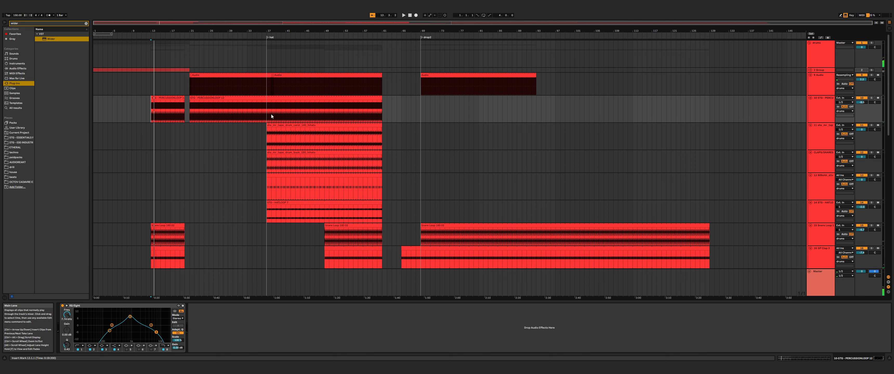
key("space")
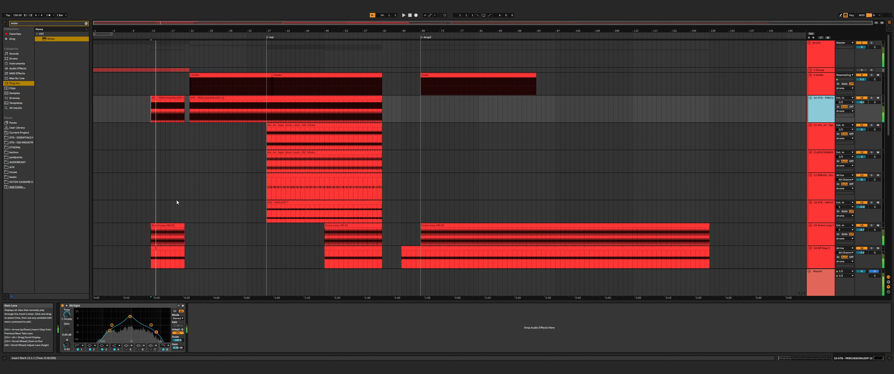
left_click(161, 211)
key("space")
Show the devices on the clap, claps/snares and hat loop tracks.
scroll(148, 218, "down", 5)
left_click_drag(151, 158, 204, 180)
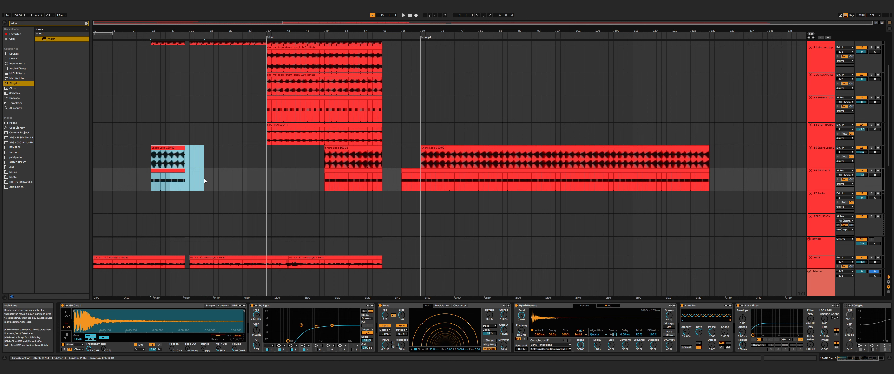
scroll(230, 108, "up", 5)
left_click(169, 171)
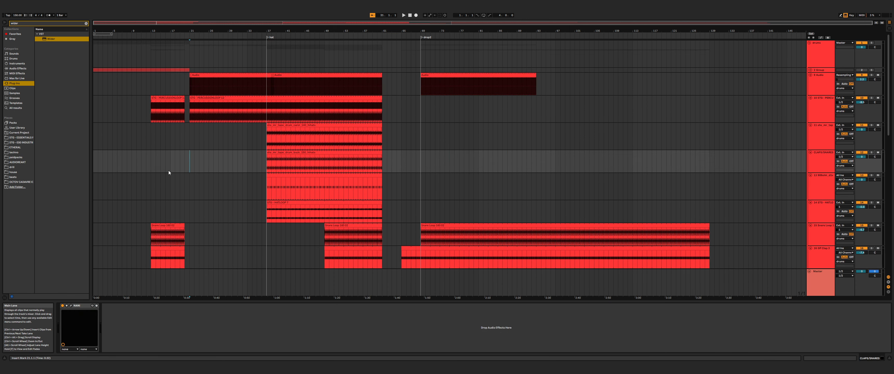
left_click(155, 186)
left_click(170, 211)
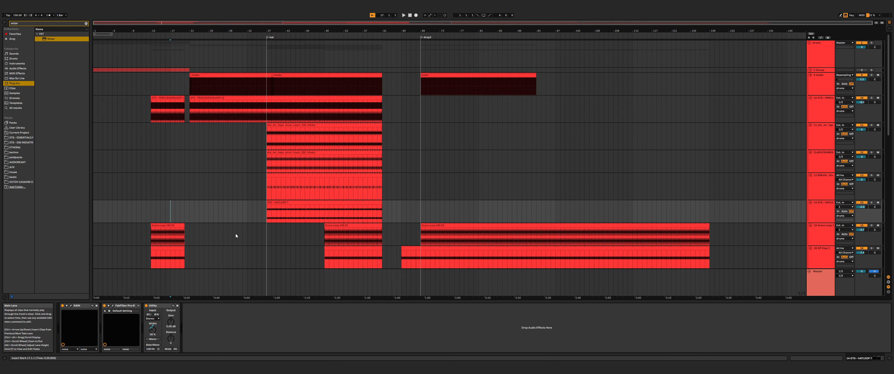
Solo the snare loop and clap tracks and play them from the start of their first clips.
left_click(148, 235)
scroll(181, 207, "down", 4)
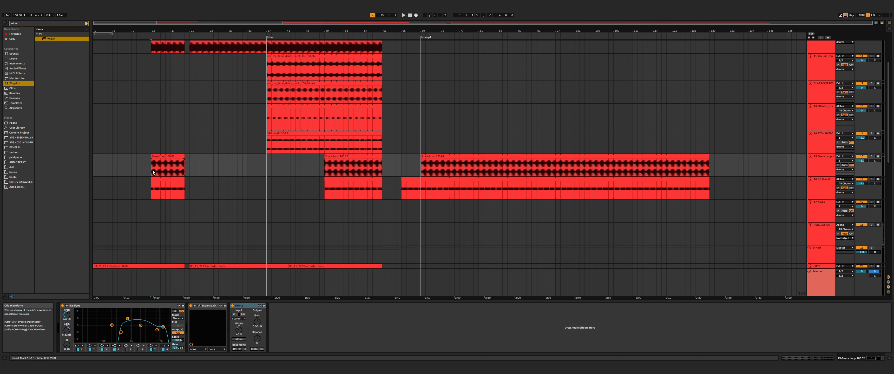
left_click(871, 156)
left_click(824, 168)
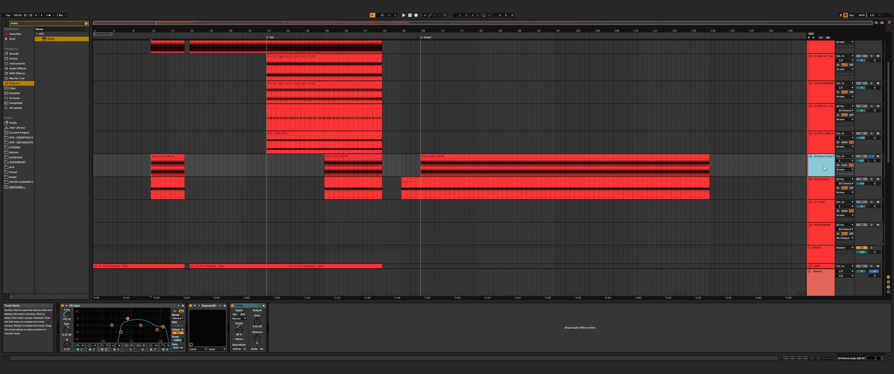
left_click(823, 186)
left_click(871, 179)
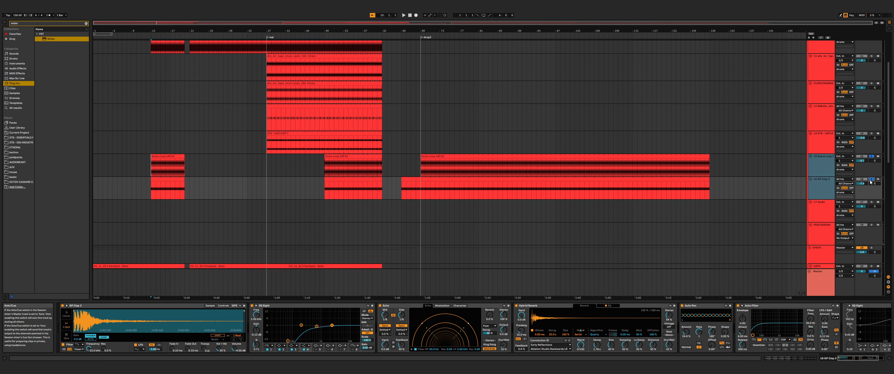
left_click(154, 170)
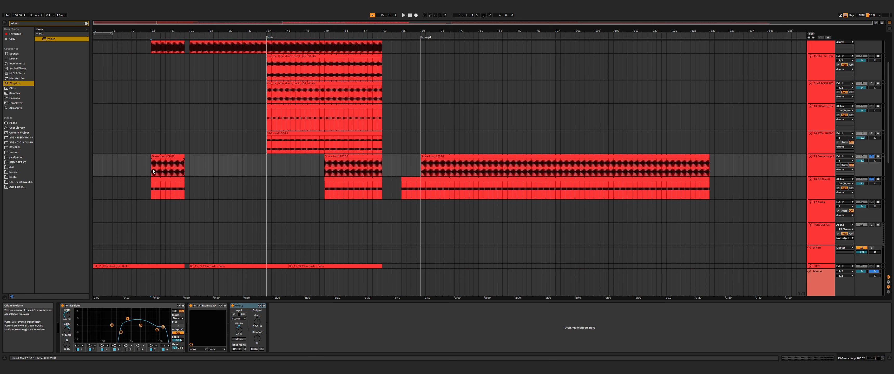
key("space")
Show the snare loop track's devices during playback, then clear the solos to hear the full mix and show the clap track's devices.
left_click(820, 170)
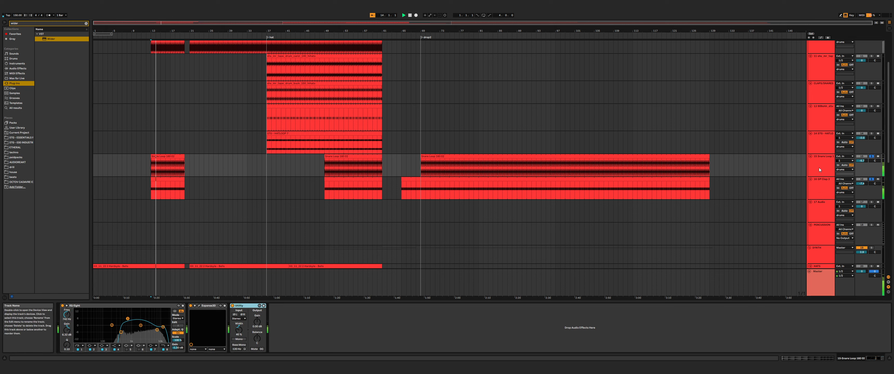
left_click(828, 172)
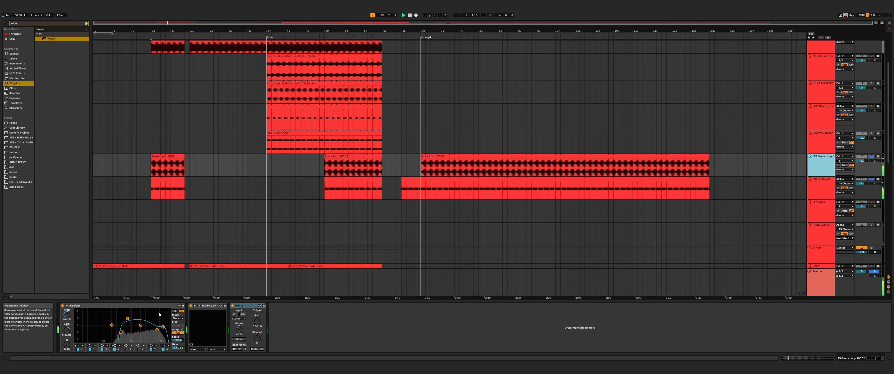
left_click(871, 156)
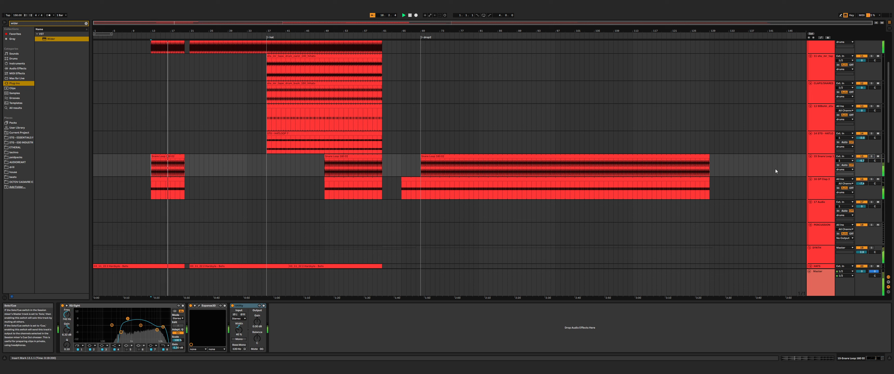
left_click(166, 215)
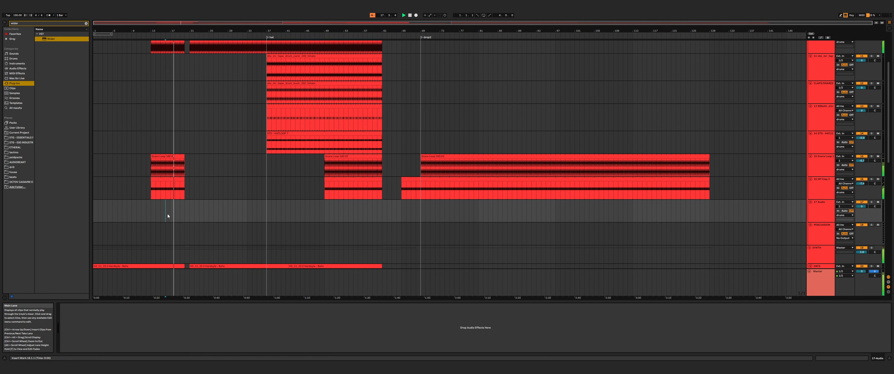
scroll(178, 223, "up", 2)
scroll(178, 223, "up", 2)
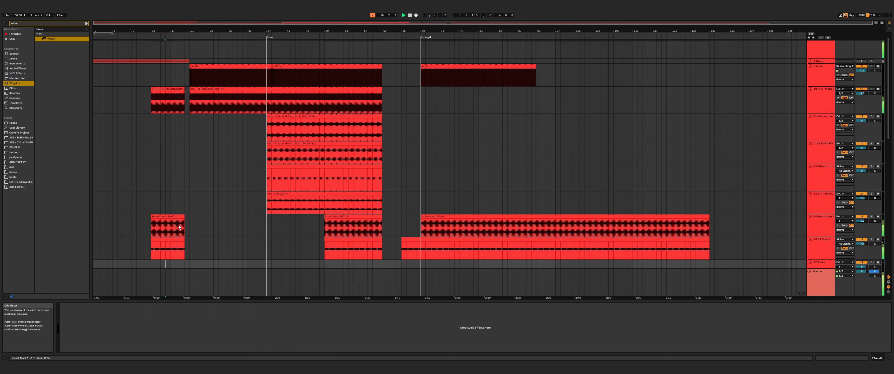
left_click(184, 244)
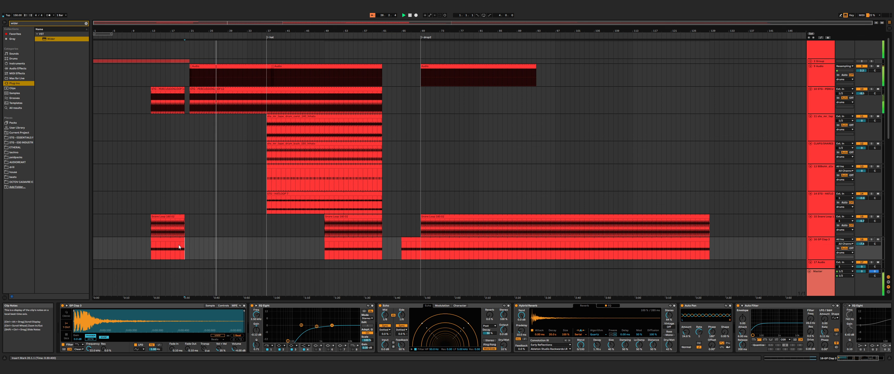
Solo the tape drum loop and claps/snares tracks and play them from the start of their clips at bar 37.
left_click(268, 231)
left_click(269, 248)
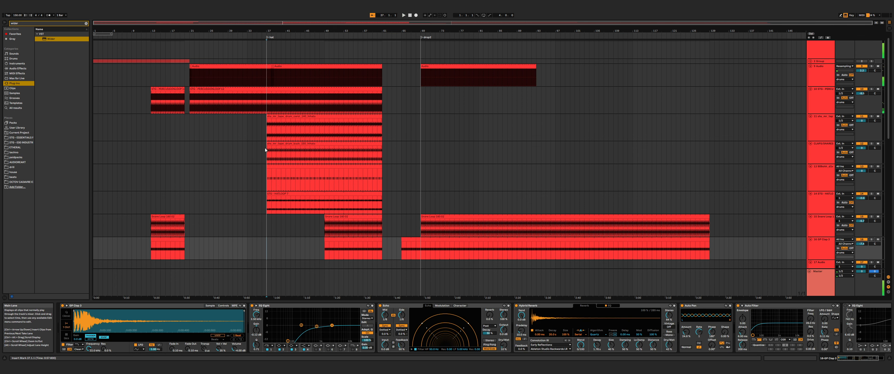
scroll(262, 141, "up", 1)
key("space")
left_click(263, 132)
left_click(267, 134)
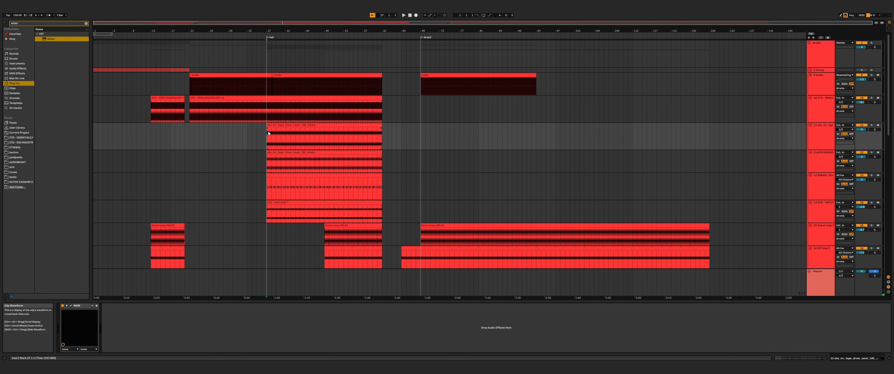
left_click(872, 125)
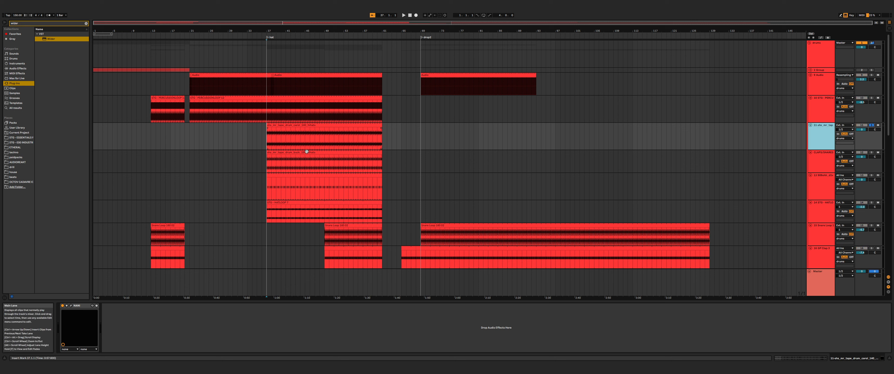
left_click(855, 162)
left_click(872, 152)
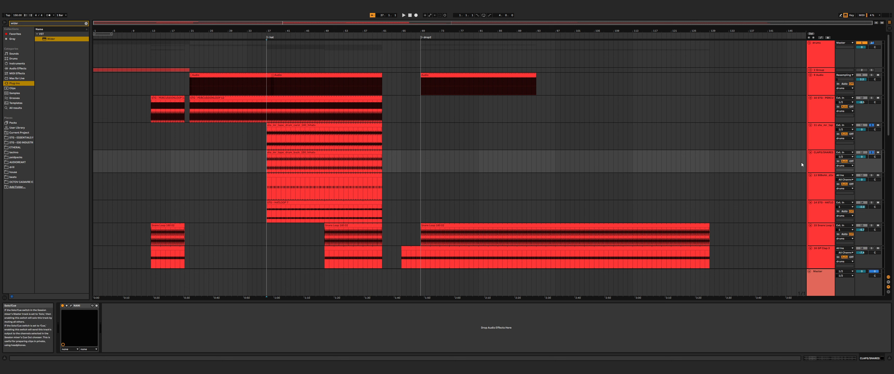
key("space")
left_click(819, 164)
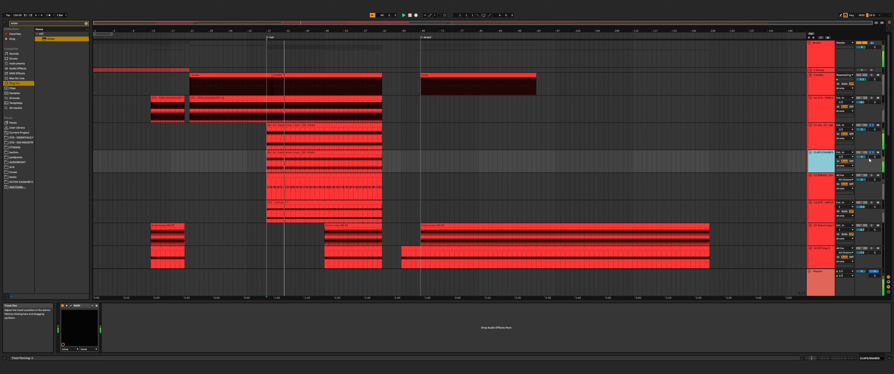
Add track 13 and the hat loop track to the soloed tracks during playback, showing the hat loop's devices.
left_click(872, 176)
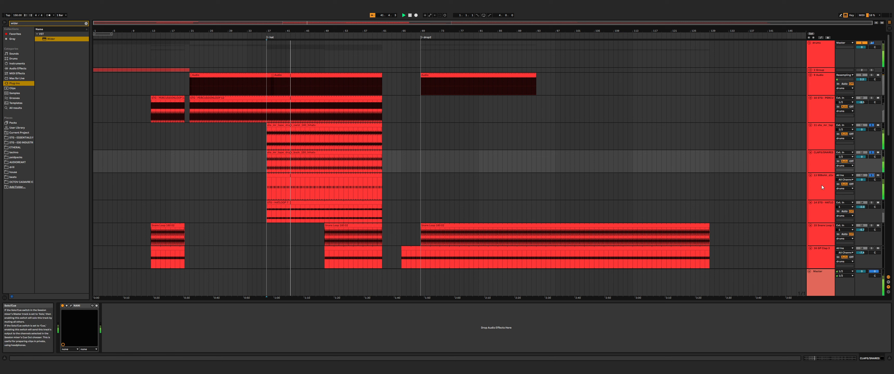
left_click(826, 206)
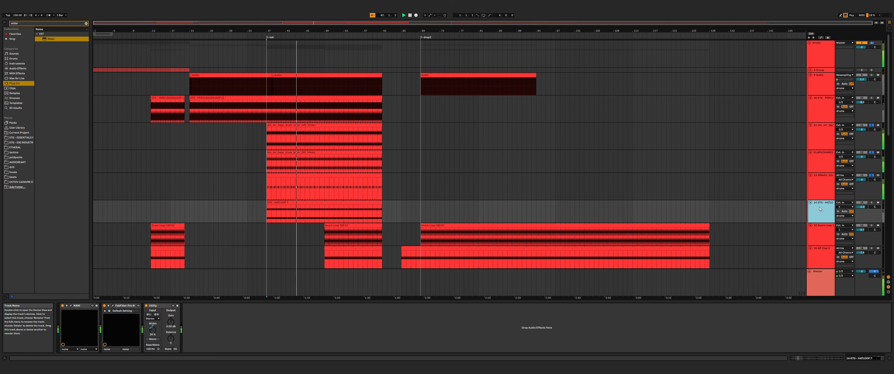
left_click(873, 203)
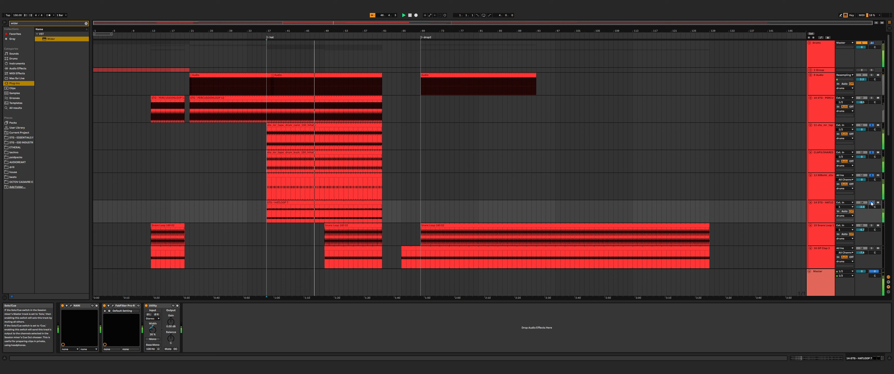
Clear the solos on the drum tracks and play the full mix from just before bar 37.
left_click(829, 117)
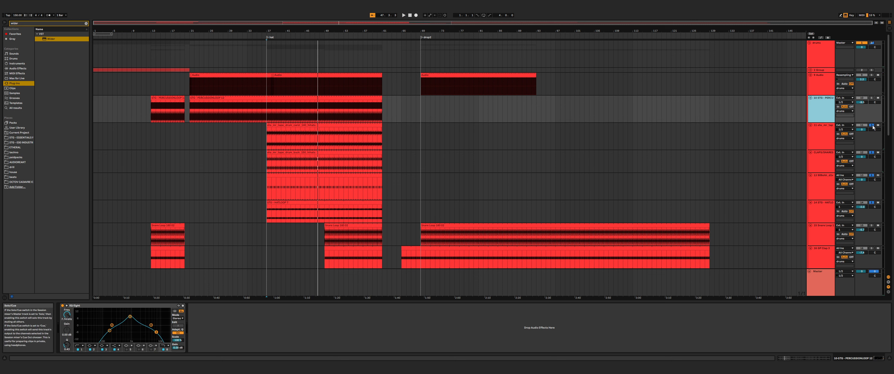
left_click(268, 161)
left_click(265, 149)
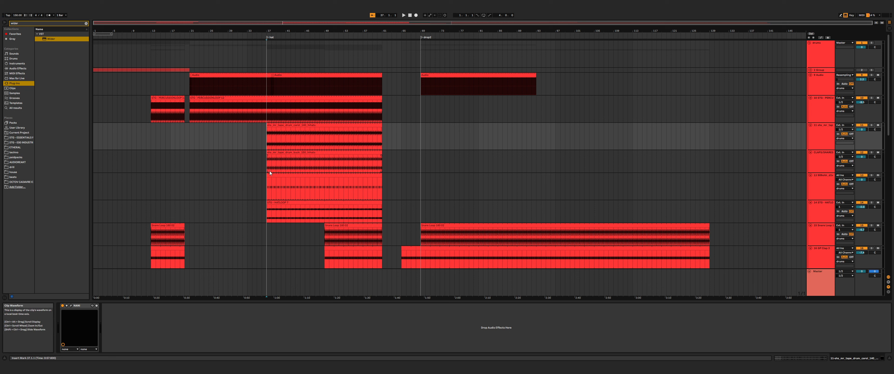
left_click(261, 181)
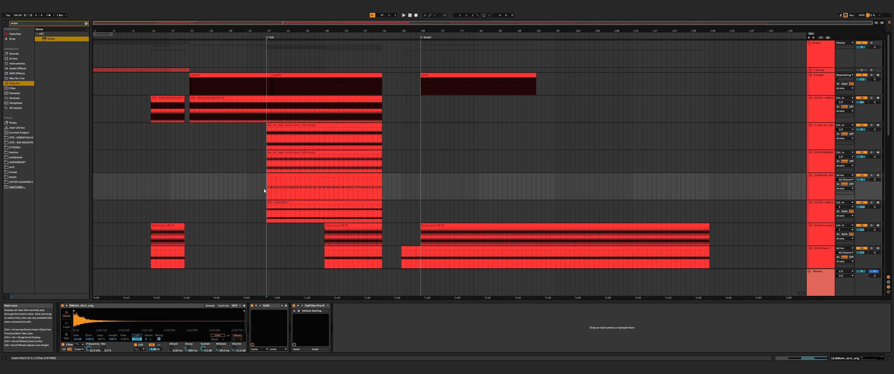
left_click(260, 142)
left_click(260, 170)
key("space")
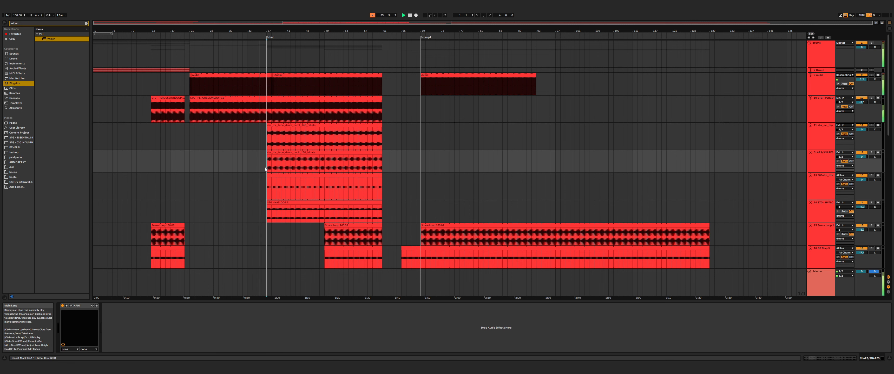
left_click(263, 172)
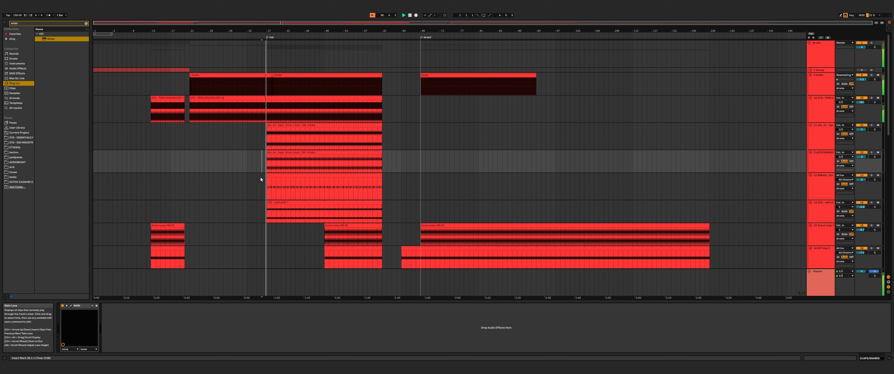
left_click(259, 183)
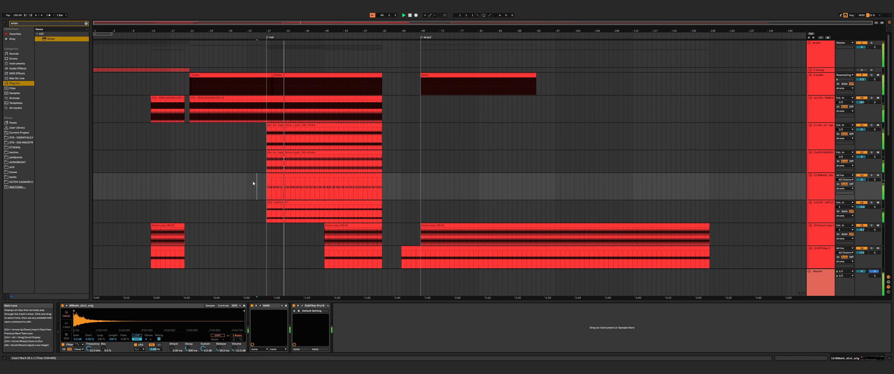
Stop playback and shrink the device area so the synth group's tracks fit in the arrangement.
left_click(414, 234)
key("space")
scroll(413, 232, "down", 5)
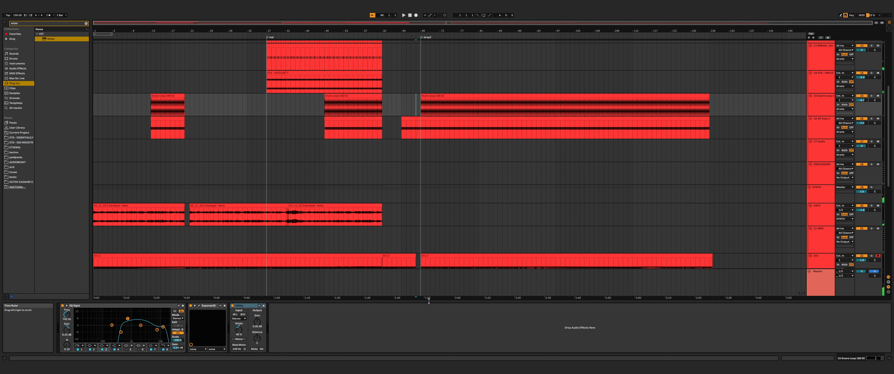
left_click_drag(430, 301, 454, 359)
left_click(377, 199)
scroll(382, 243, "up", 2)
Play the arrangement from bar 61 and show the devices on the synth track with the long clips.
left_click(387, 280)
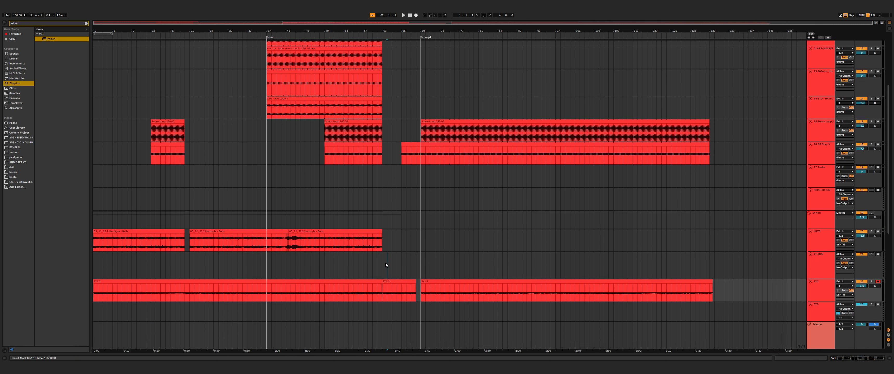
left_click_drag(386, 263, 395, 283)
left_click(383, 276)
left_click(814, 295)
key("space")
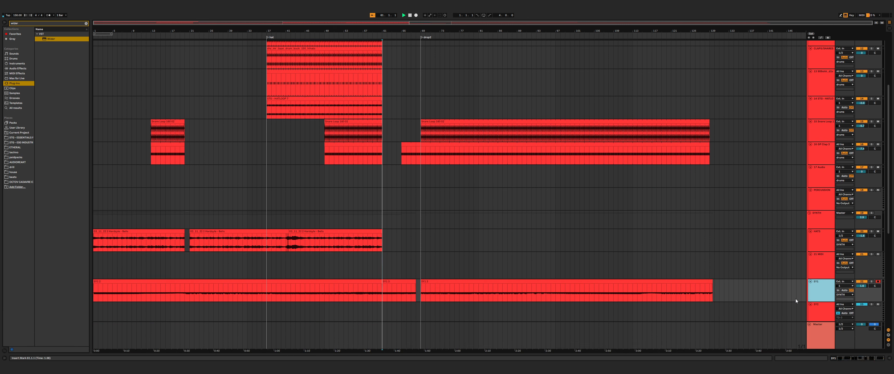
left_click_drag(753, 354, 709, 278)
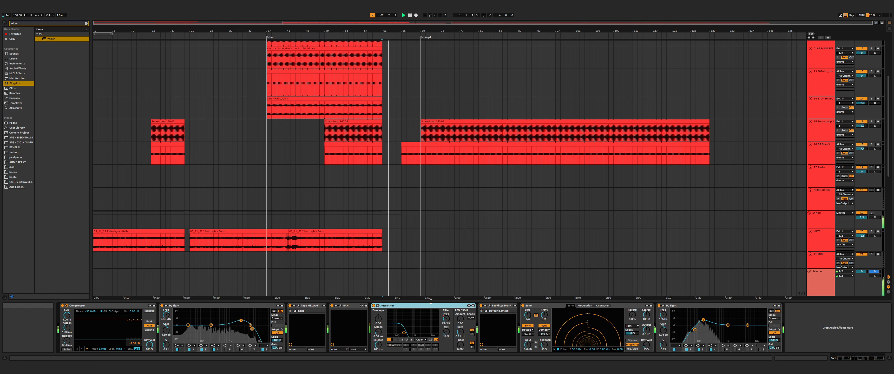
Open the clip details for the synth track's last clip and place the insertion point at bar 68, just before the second locator.
left_click_drag(427, 301, 413, 348)
left_click(399, 296)
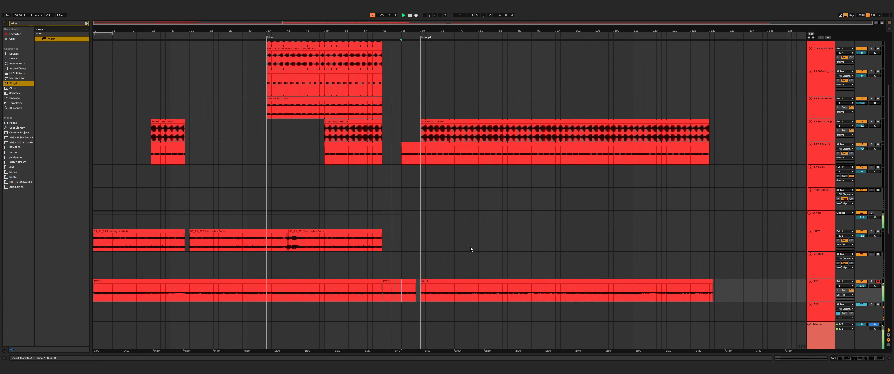
double_click(455, 281)
left_click(414, 236)
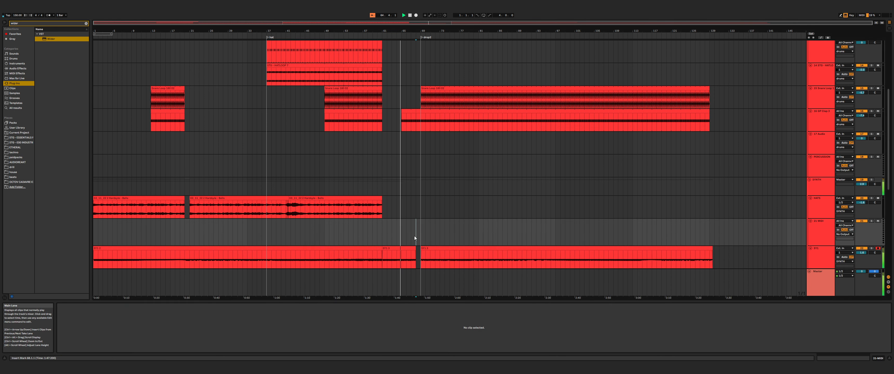
Show the devices on the synth track with the long clips and collapse the device area to reveal the synth tracks below.
left_click(820, 259)
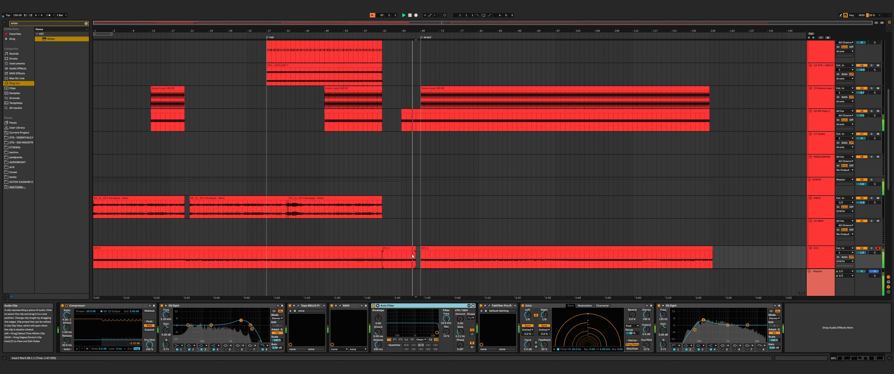
double_click(815, 260)
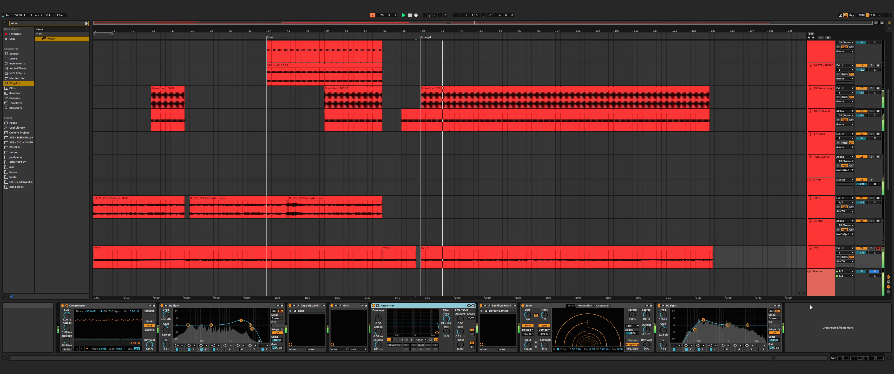
key("super+alt+l")
left_click(411, 274)
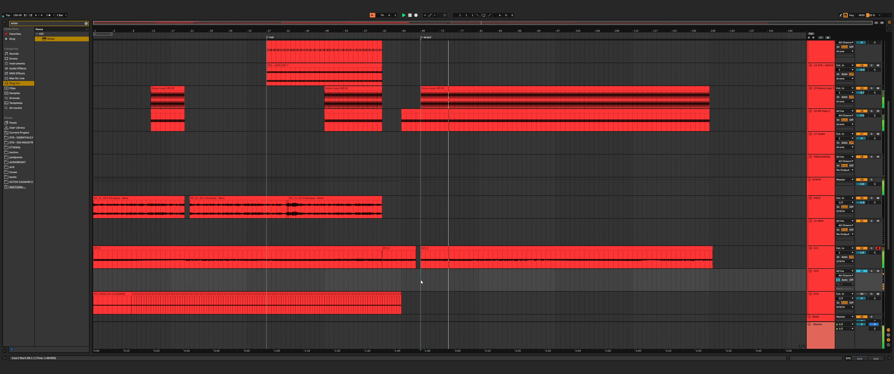
left_click_drag(421, 280, 403, 275)
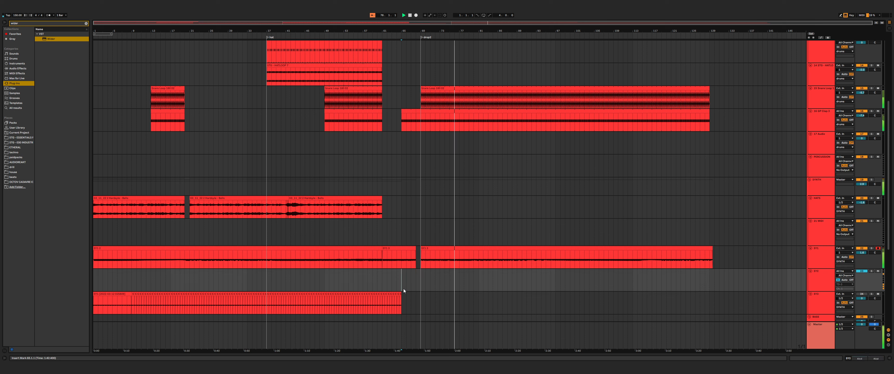
Stop playback, solo the lowest synth track and play the end of its clip from bar 61.
left_click(426, 301)
left_click(797, 303)
key("space")
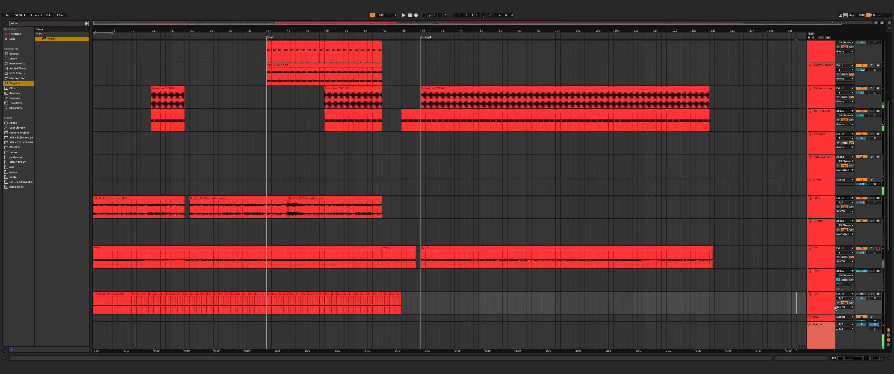
left_click(822, 303)
left_click(352, 280)
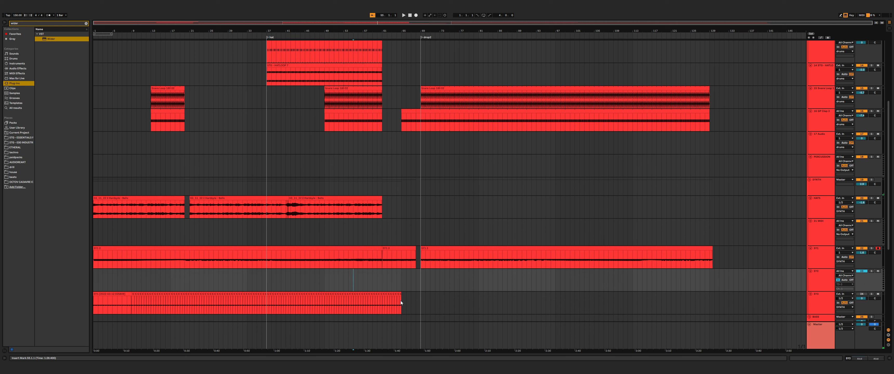
left_click_drag(402, 301, 397, 301)
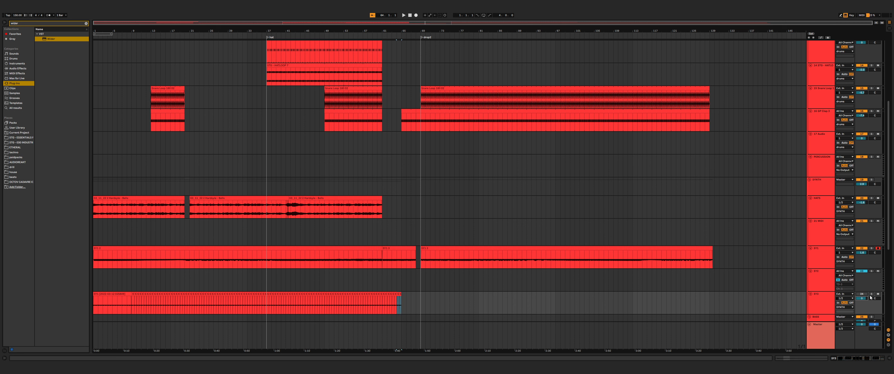
left_click(872, 295)
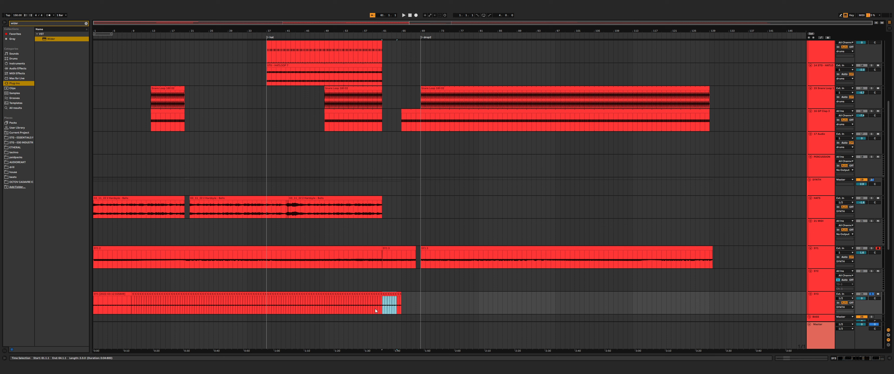
left_click(383, 309)
key("space")
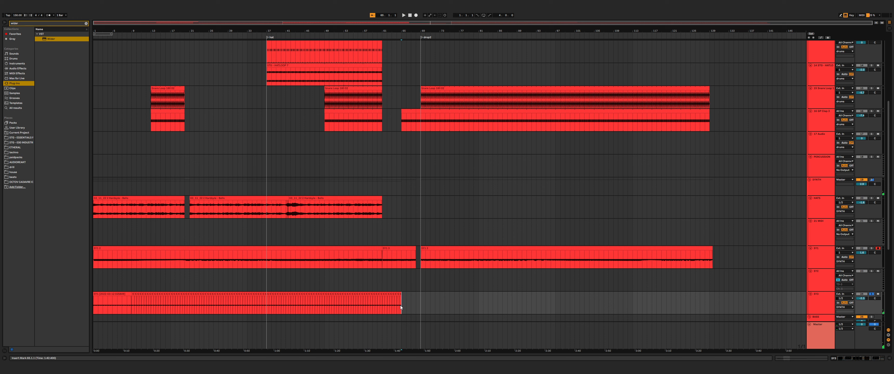
Copy the last bar of the lowest synth track's clip to bar 68, just before the second locator, and start playback.
left_click_drag(400, 305, 397, 308)
left_click_drag(419, 294, 423, 295)
left_click(415, 303)
key("space")
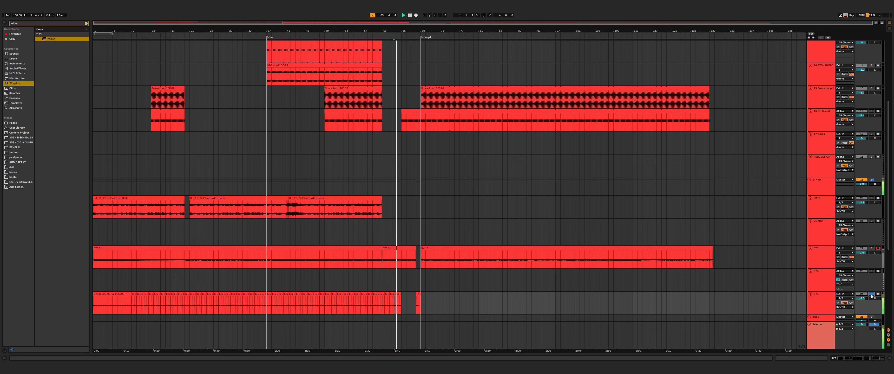
Deactivate the long clip on the lowest synth track and audition the full mix through the second locator from bar 67.
mouse_move(406, 302)
left_mouse_down()
mouse_move(132, 284)
mouse_move(7, 301)
left_mouse_up()
key("0")
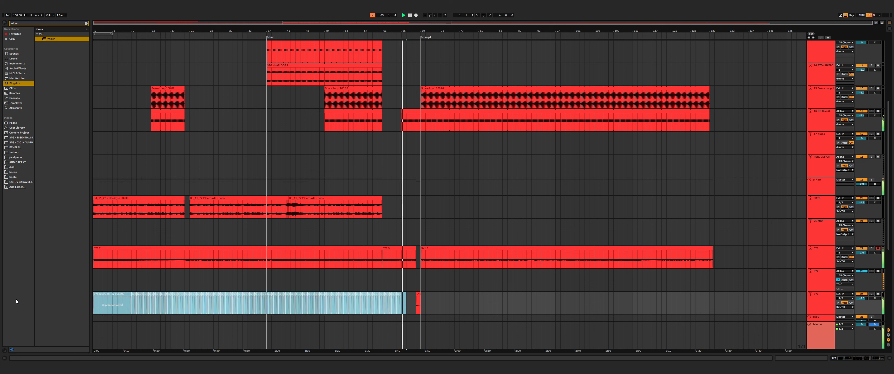
left_click(398, 278)
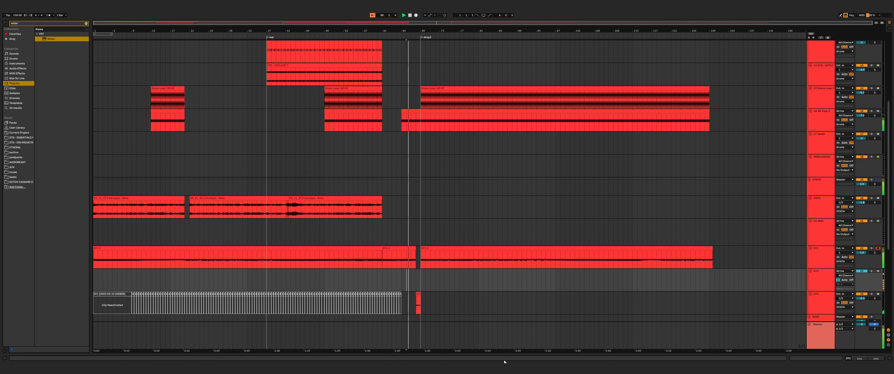
left_click_drag(416, 284, 420, 285)
left_click(411, 285)
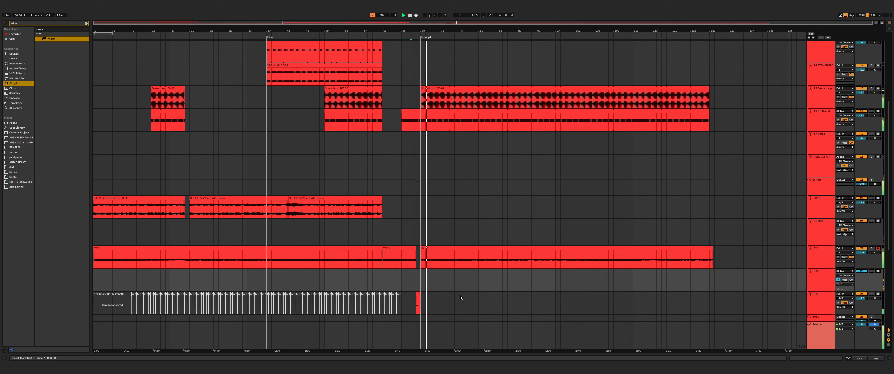
Open the short copied clip's details and play the transition into the second locator from bar 67.
left_click(417, 295)
double_click(417, 295)
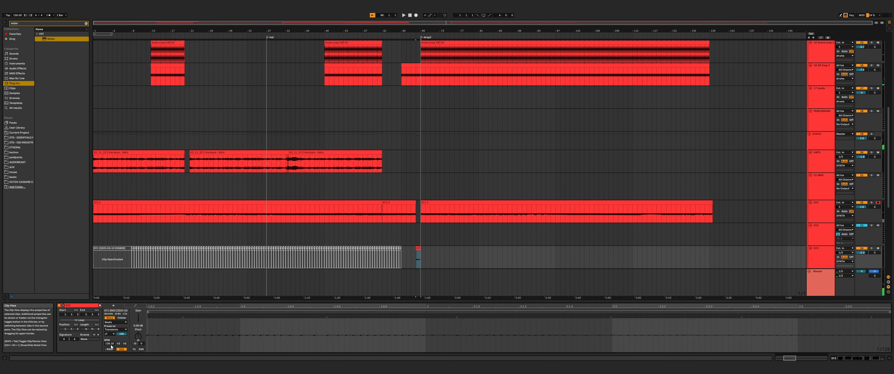
left_click(134, 350)
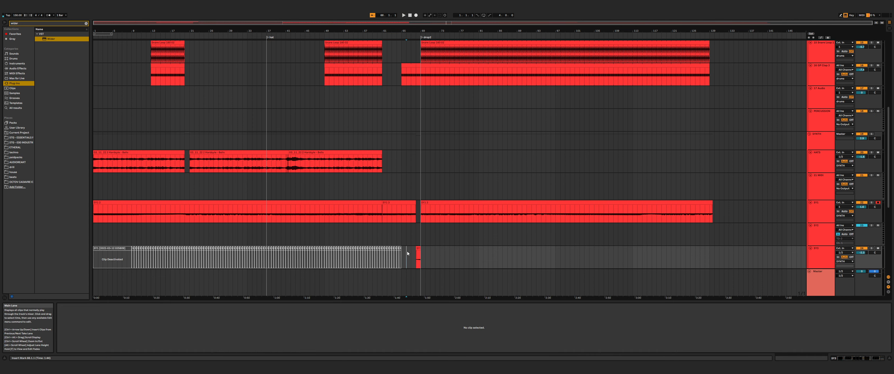
left_click(411, 238)
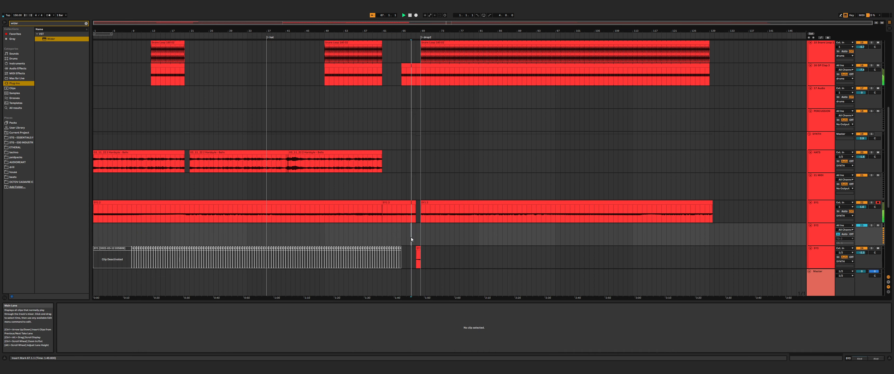
key("space")
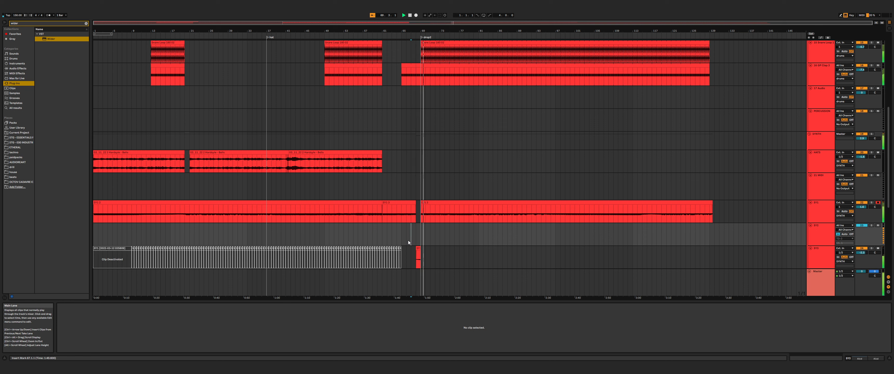
Extend the short clip's start back to about bar 65 and play the transition from bar 65.
left_click_drag(416, 251, 402, 250)
left_click(403, 240)
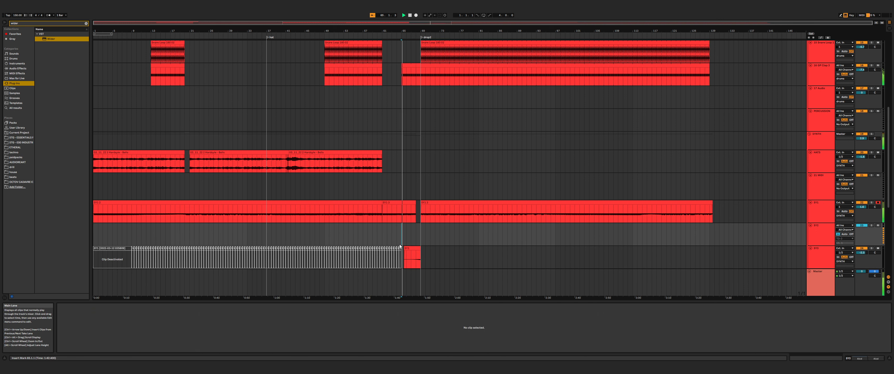
key("space")
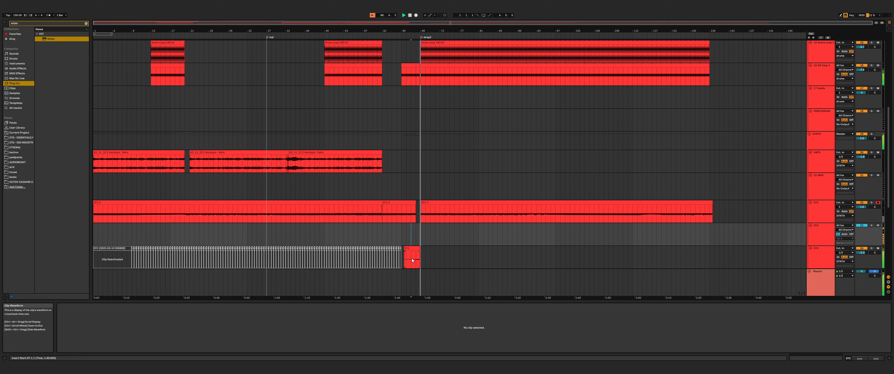
Add a fade-in across the whole length of the short clip before the second locator and play it from its start.
left_click_drag(404, 252, 420, 257)
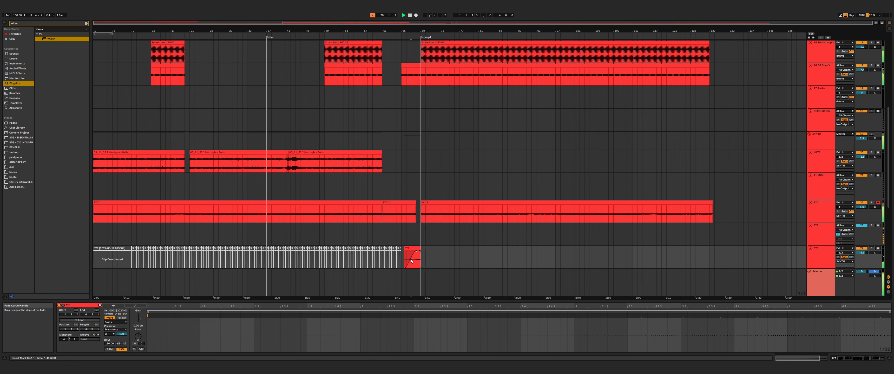
left_click(401, 263)
left_click(405, 265)
key("space")
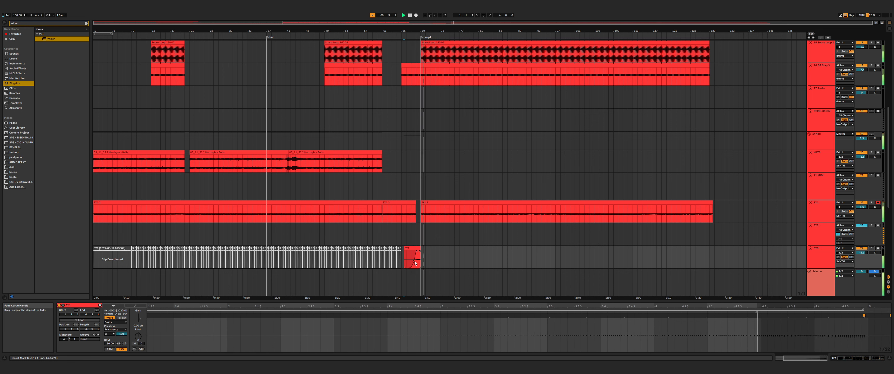
Reshape the short clip's fade-in curve and replay the transition from bar 67.
left_click_drag(413, 260, 414, 262)
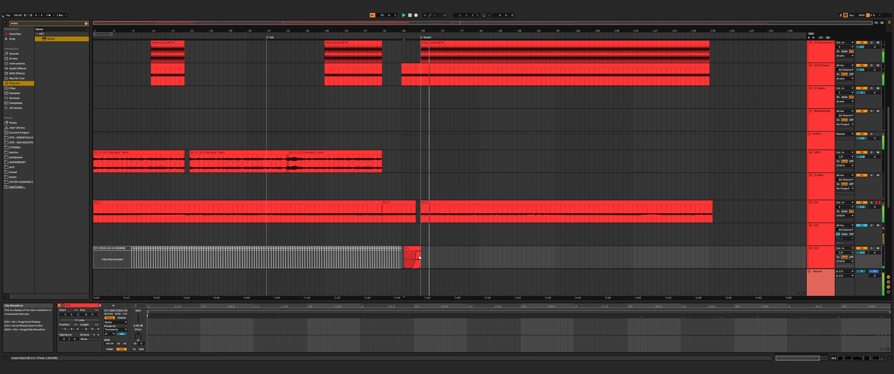
left_click(411, 262)
key("space")
key("space")
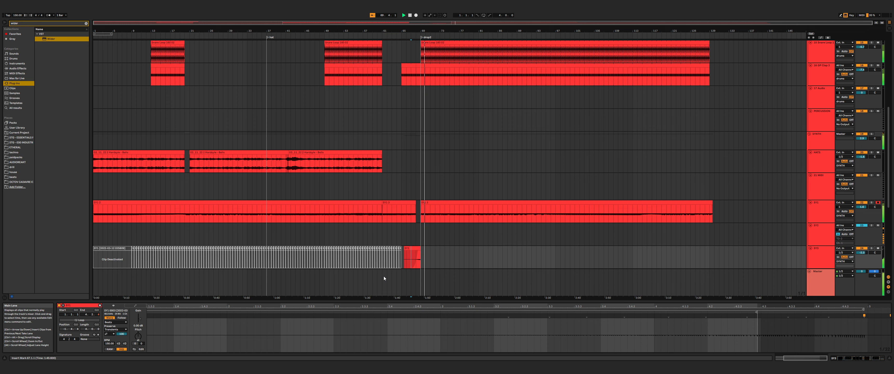
Copy bars 57 to 61 of the five percussion tracks to bar 77 and extend the copied clips to bar 93.
scroll(461, 207, "up", 5)
scroll(461, 196, "up", 2)
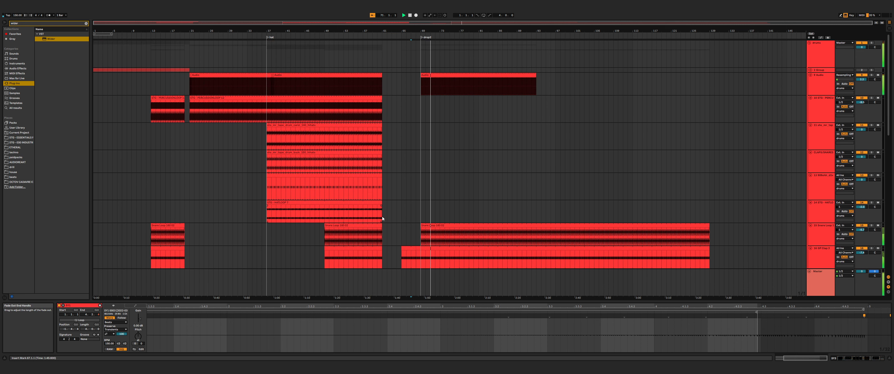
left_click_drag(382, 217, 362, 112)
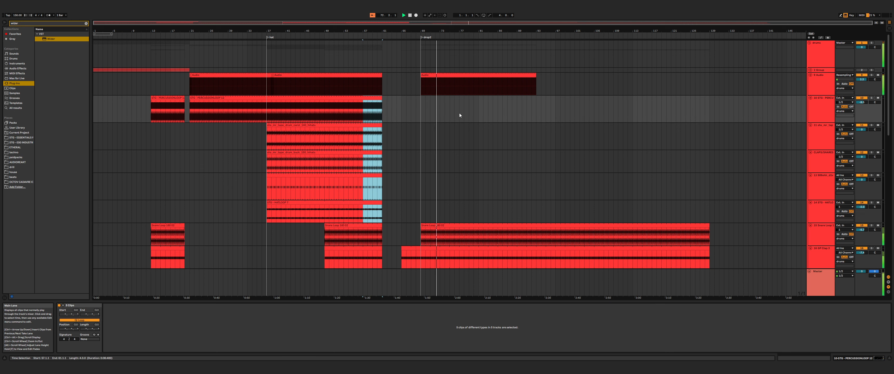
left_click(458, 104)
key("ctrl+v")
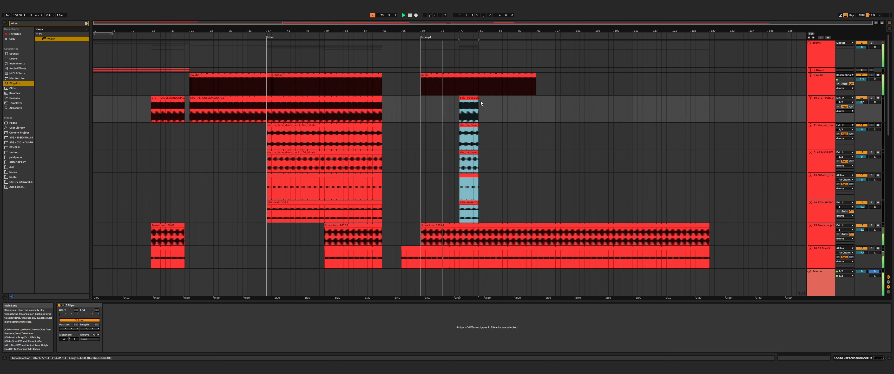
left_click_drag(479, 99, 536, 99)
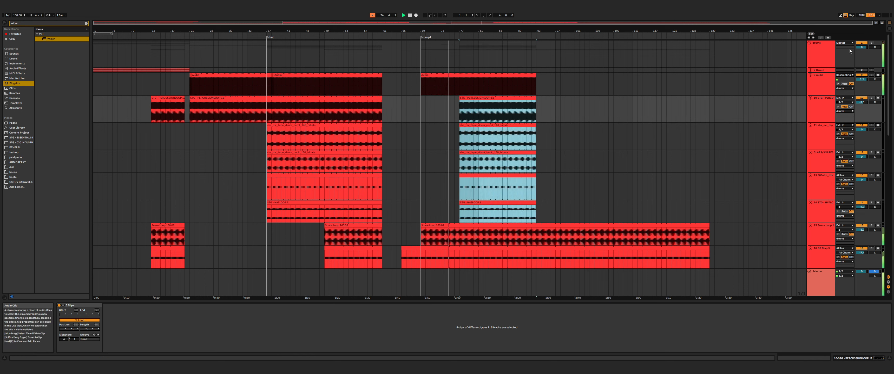
Copy bars 58 to 61 of the drum group's audio track, with their Auto Filter on/off automation, to bar 75.
key("a")
left_click_drag(368, 88, 382, 88)
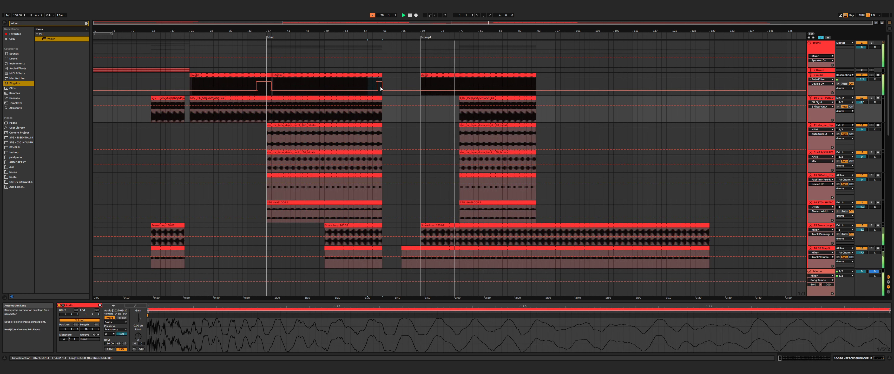
key("ctrl+c")
left_click(452, 85)
key("ctrl+v")
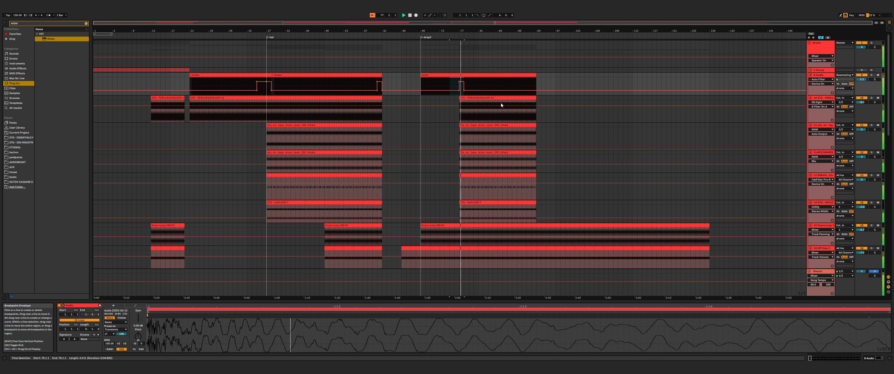
left_click(527, 129)
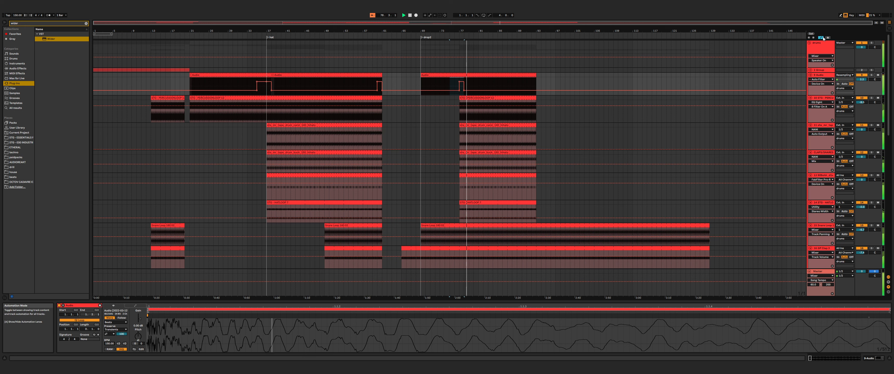
key("a")
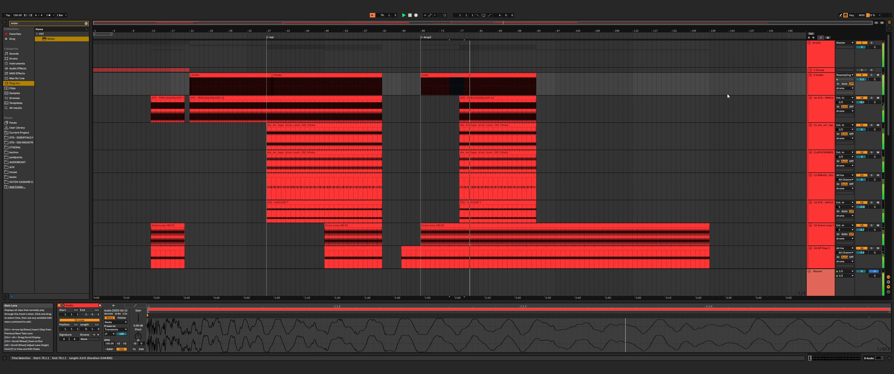
Move the pasted Auto Filter automation block one bar earlier so it ends at bar 77, and hide the automation lanes.
left_click(820, 37)
left_click_drag(460, 93, 454, 93)
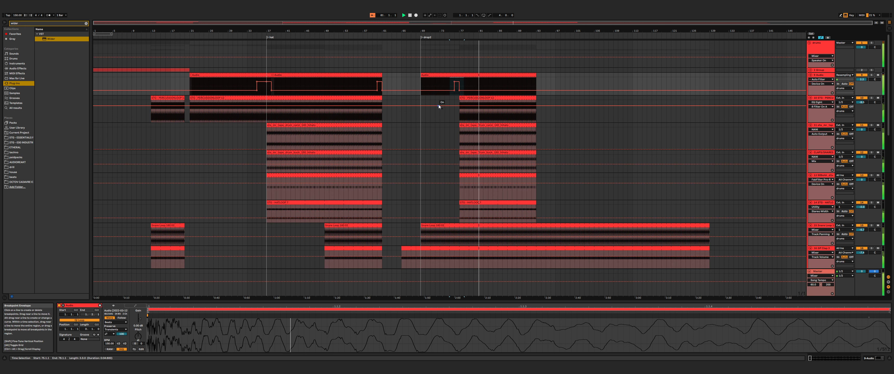
left_click(450, 116)
key("a")
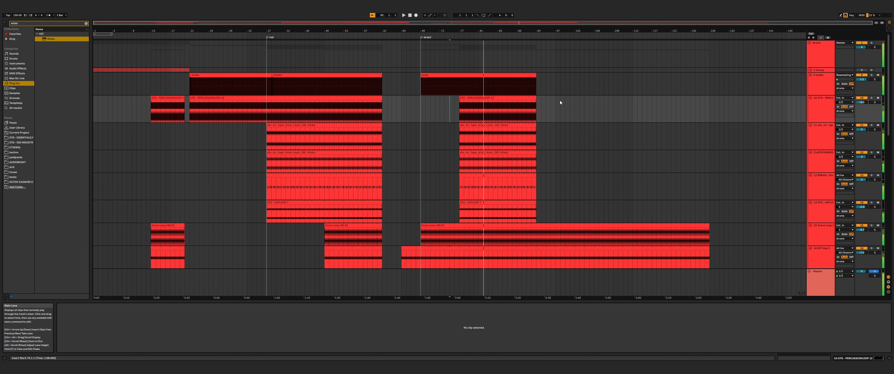
Stop playback, collapse the clip details and look over the synth and drum tracks in the arrangement.
left_click(545, 118)
key("space")
left_click_drag(499, 302, 500, 344)
scroll(415, 260, "down", 4)
scroll(418, 261, "down", 3)
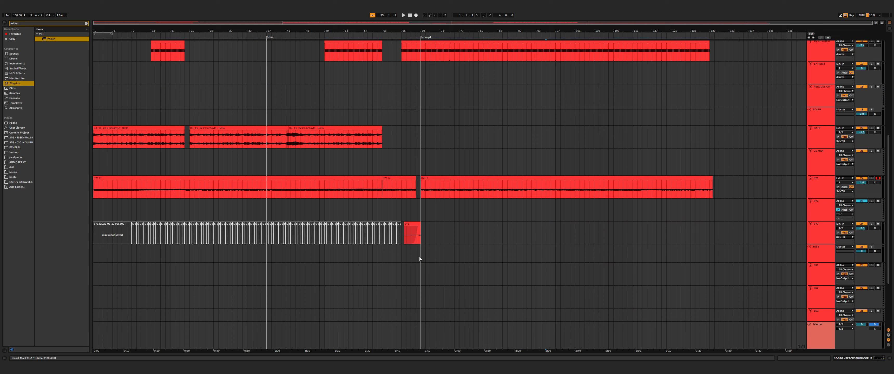
scroll(410, 260, "up", 10)
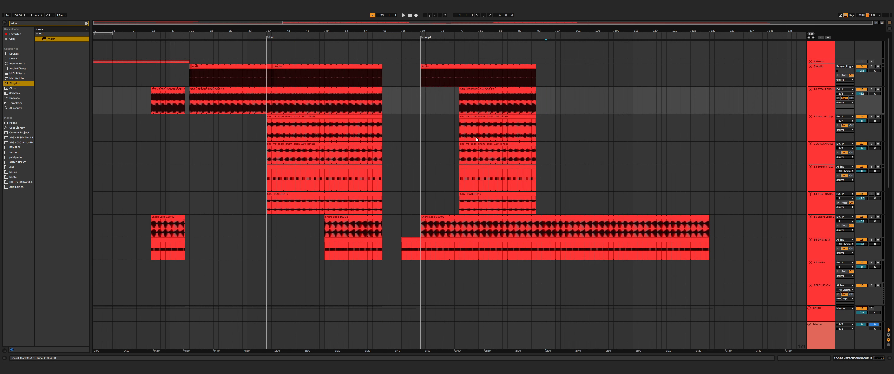
Look over the percussion and synth clips around the second drop, checking the section from bar 69 to bar 77.
left_click(449, 145)
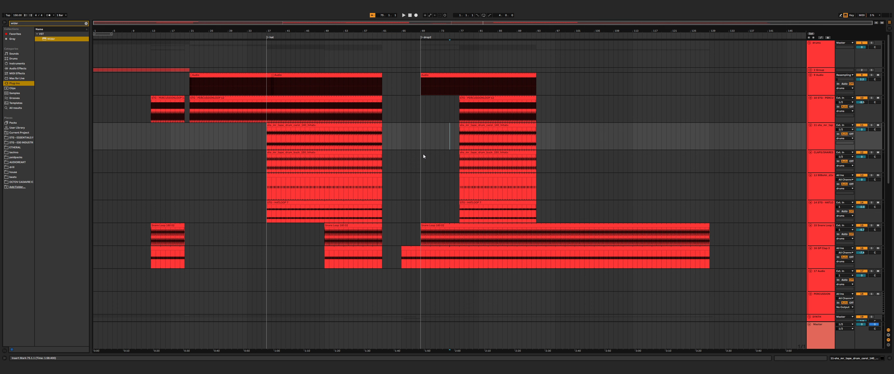
left_click(421, 240)
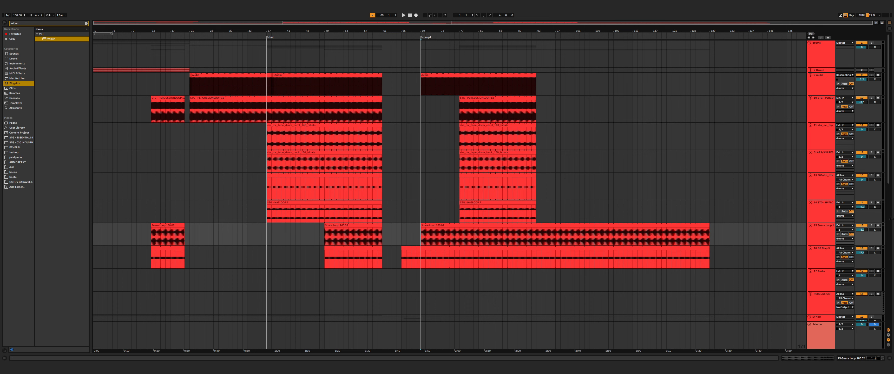
scroll(527, 289, "down", 12)
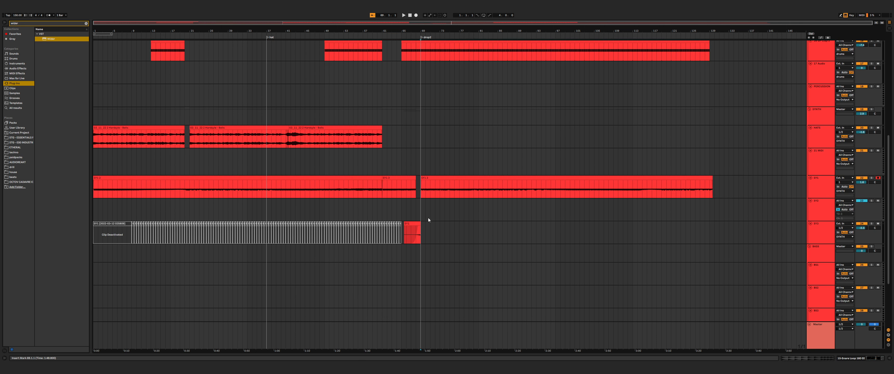
left_click(422, 195)
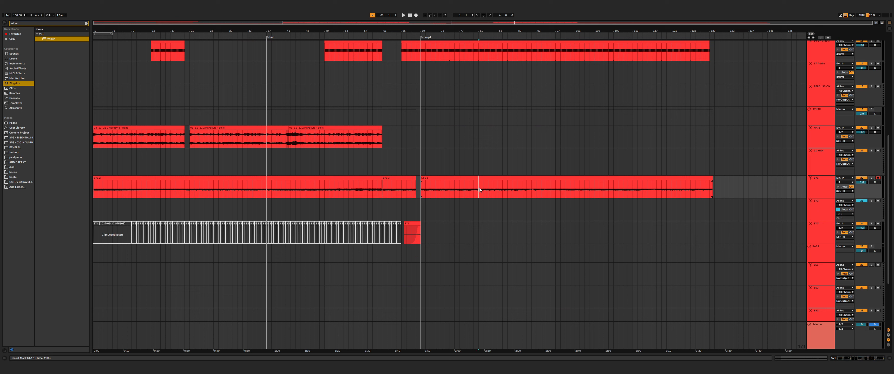
left_click_drag(449, 192, 421, 191)
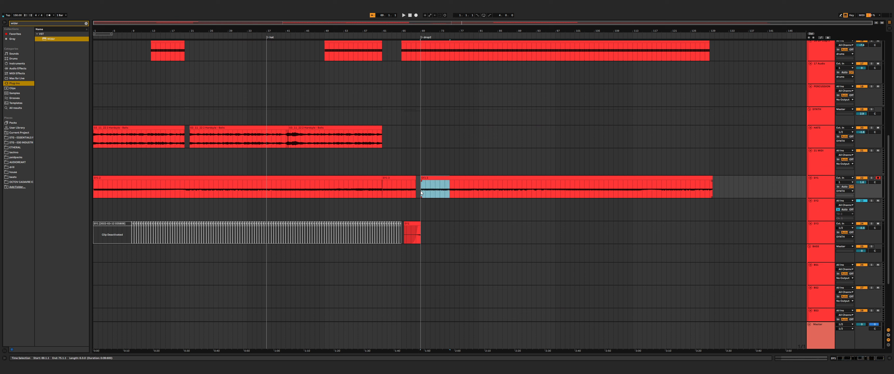
left_click(455, 195)
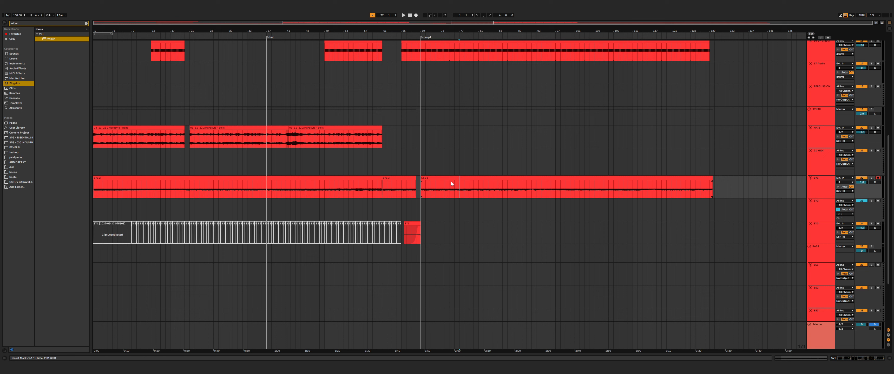
Play the arrangement from bar 61 to hear the transition into the second drop.
left_click(382, 172)
key("space")
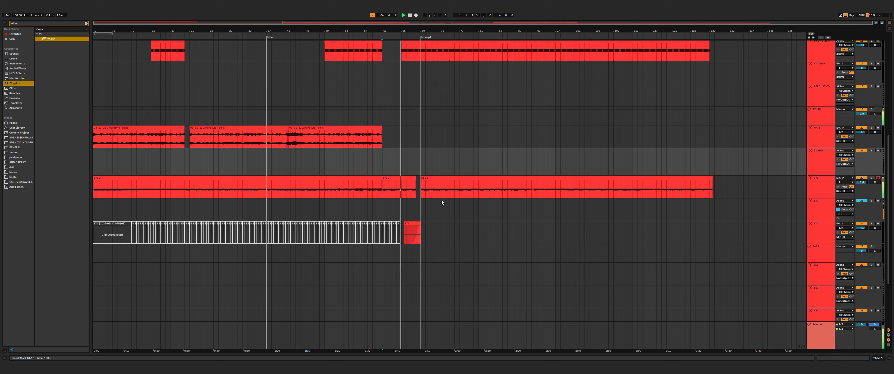
left_click(421, 213)
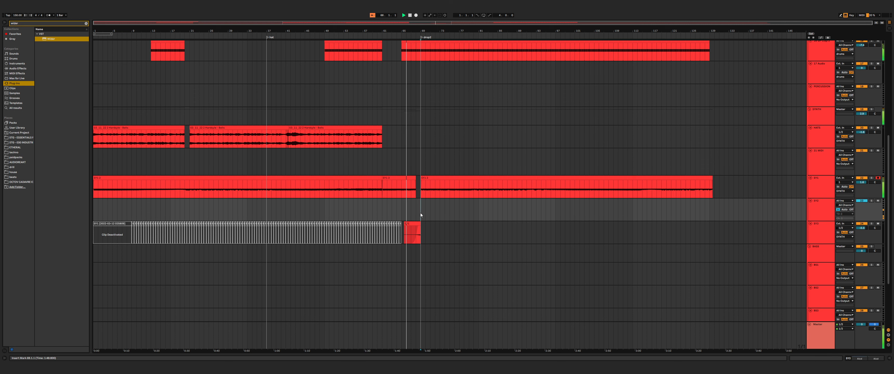
Deactivate the short synth transition clip ending at bar 69 and replay the transition from bar 67.
left_click(415, 226)
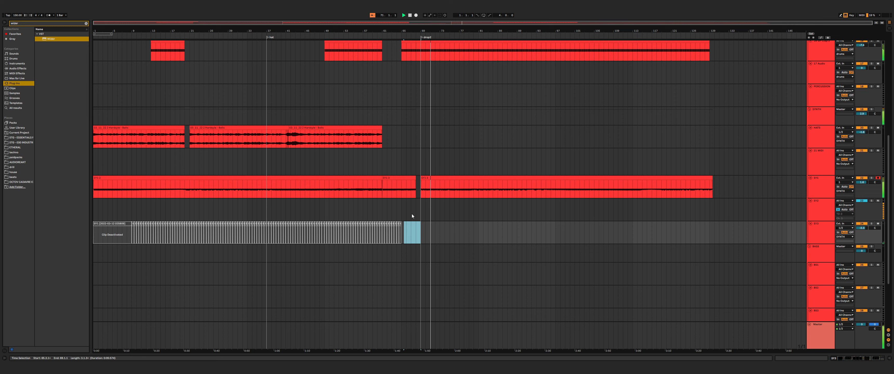
left_click(411, 214)
left_click(414, 224)
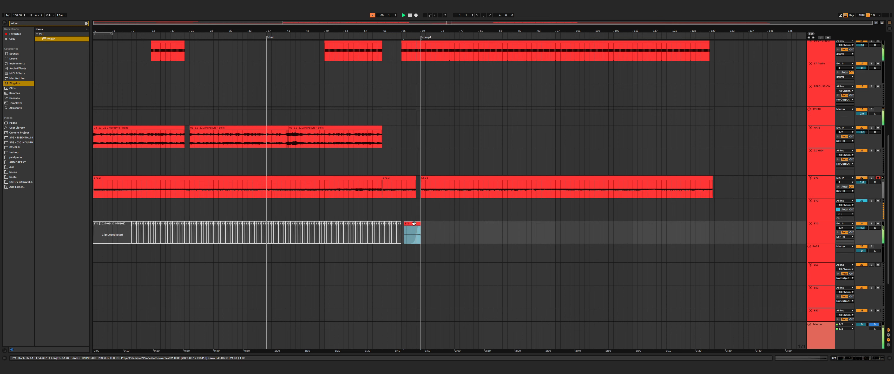
key("0")
left_click(411, 215)
key("space")
key("space")
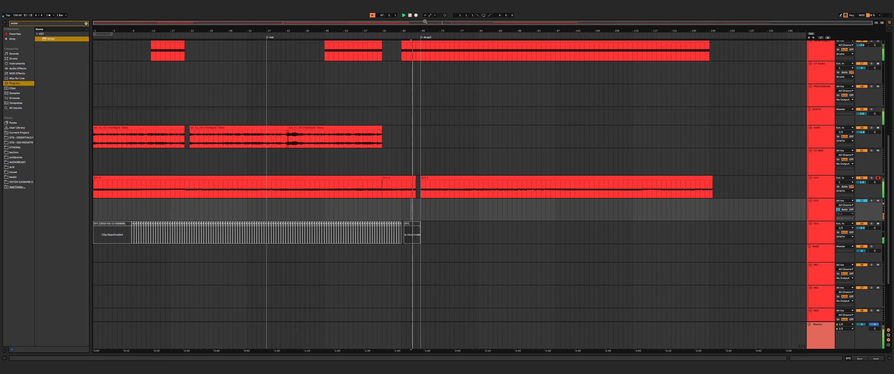
Extend the end of the synth clip before the second drop slightly past bar 68 with a short fade-out, and replay the transition.
scroll(425, 80, "up", 5)
left_click(342, 162)
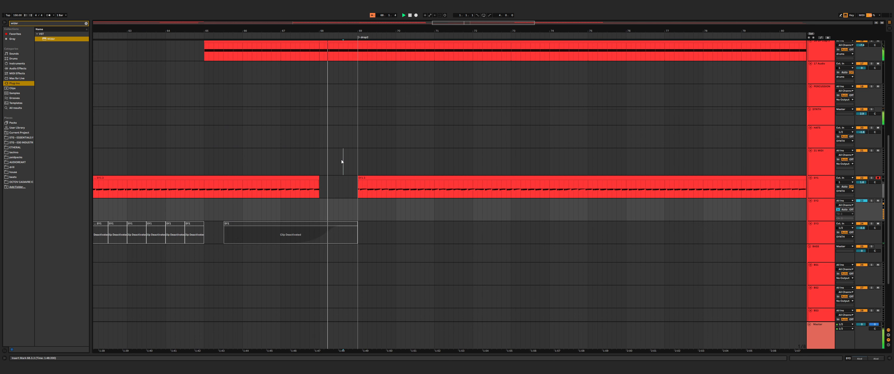
left_click_drag(319, 184, 324, 184)
key("space")
left_click(325, 183)
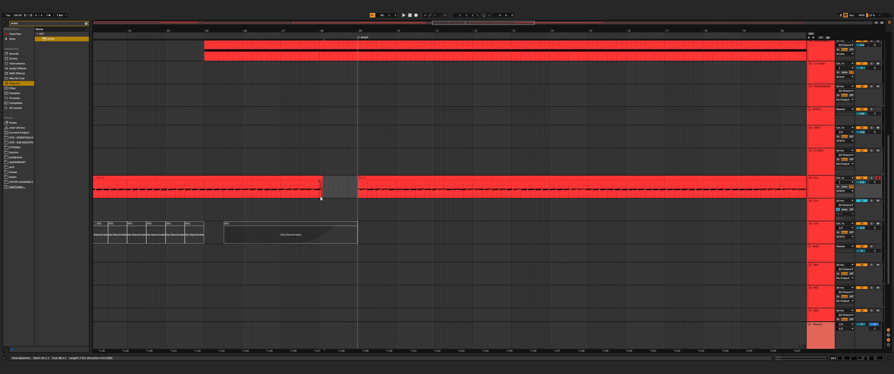
left_click(306, 173)
key("space")
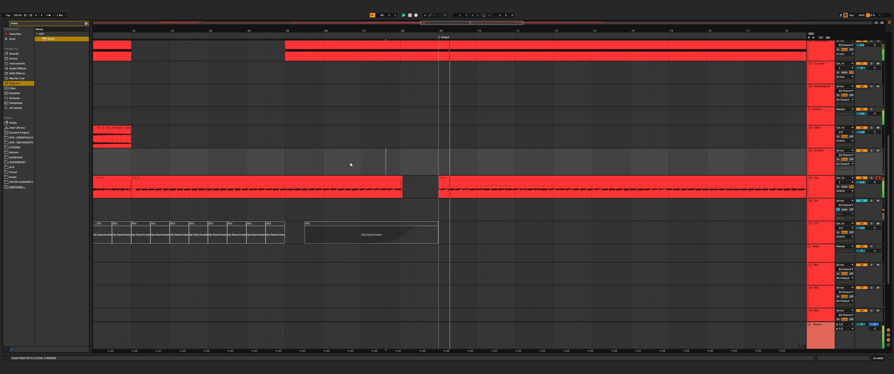
Fit the whole arrangement in view, stop playback and save the current Set.
scroll(337, 140, "up", 6)
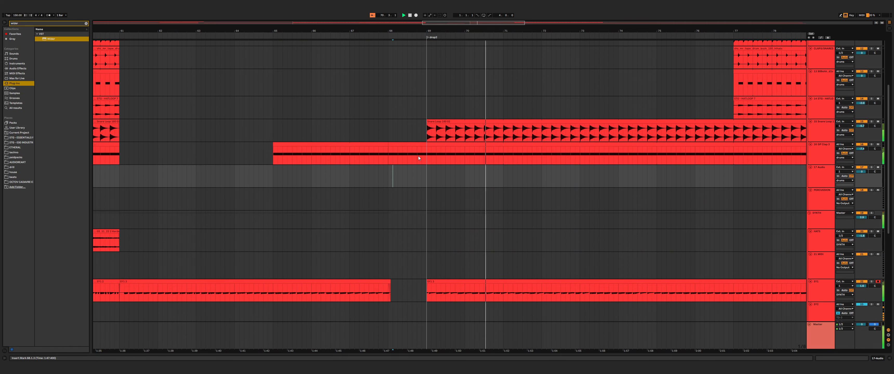
key("w")
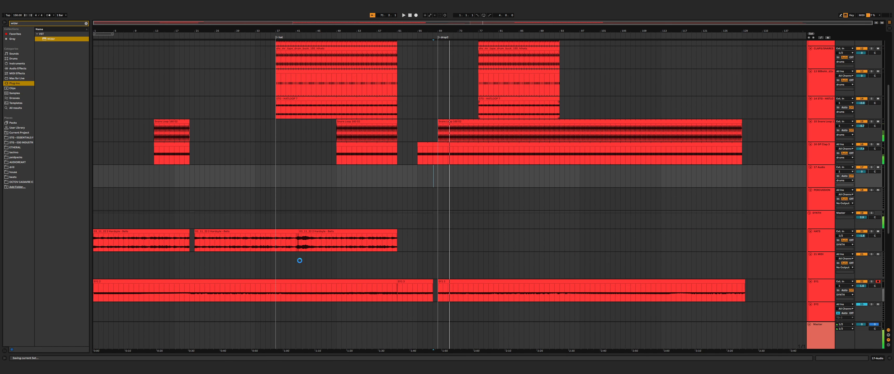